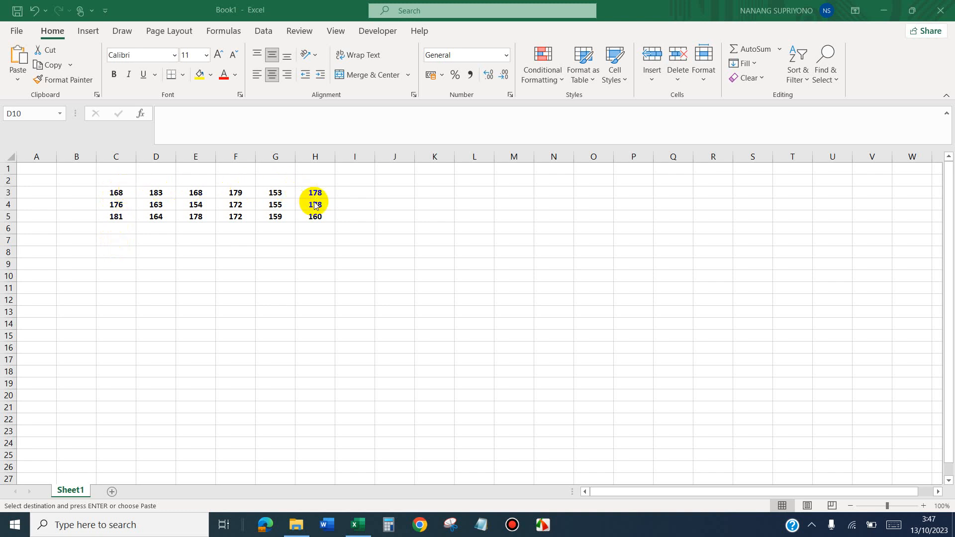
Enter the labels N, MAX, MIN, RANGE, K and C down column C, in cells C7 to C12
{"action": "left_click", "coordinate": [113, 240]}
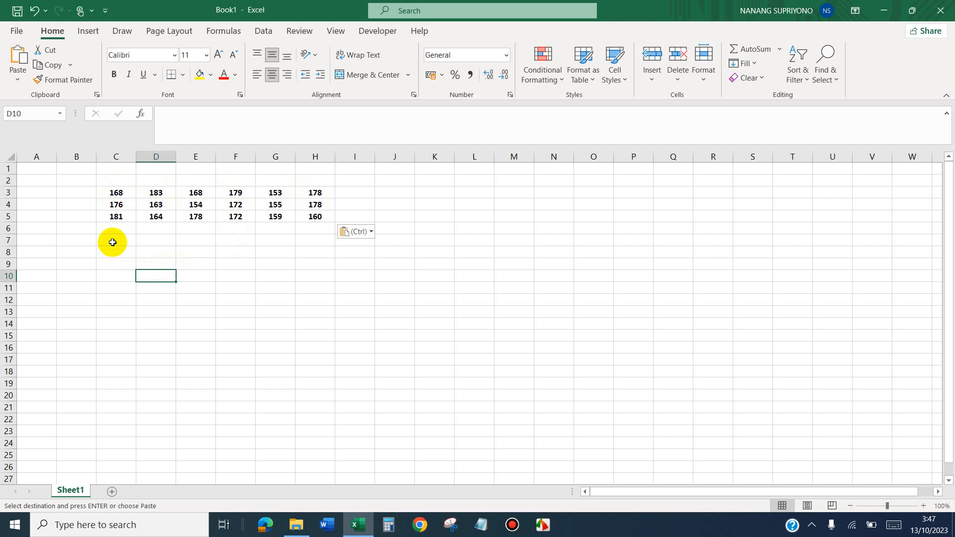
{"action": "left_click", "coordinate": [112, 243]}
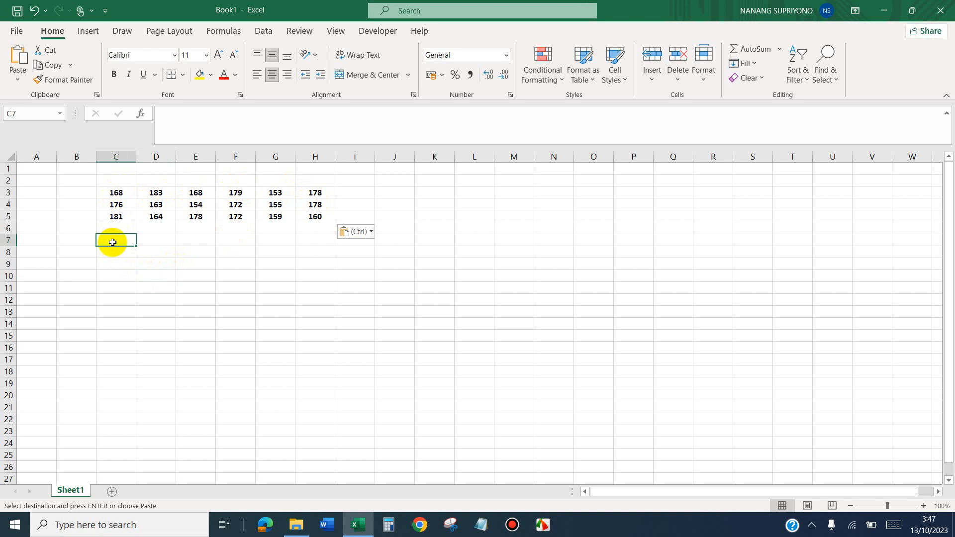
{"action": "type", "text": "N"}
{"action": "key", "text": "Return"}
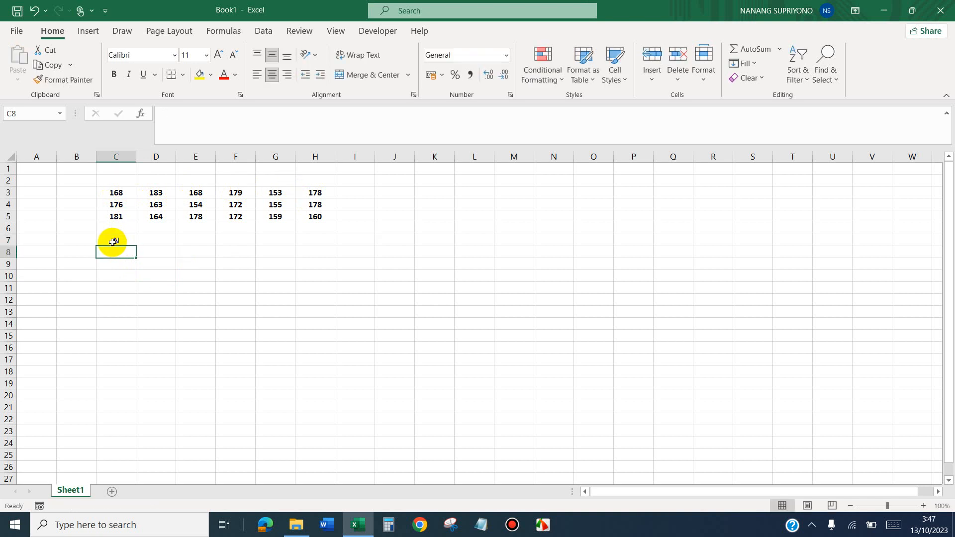
{"action": "type", "text": "MAX"}
{"action": "key", "text": "Return"}
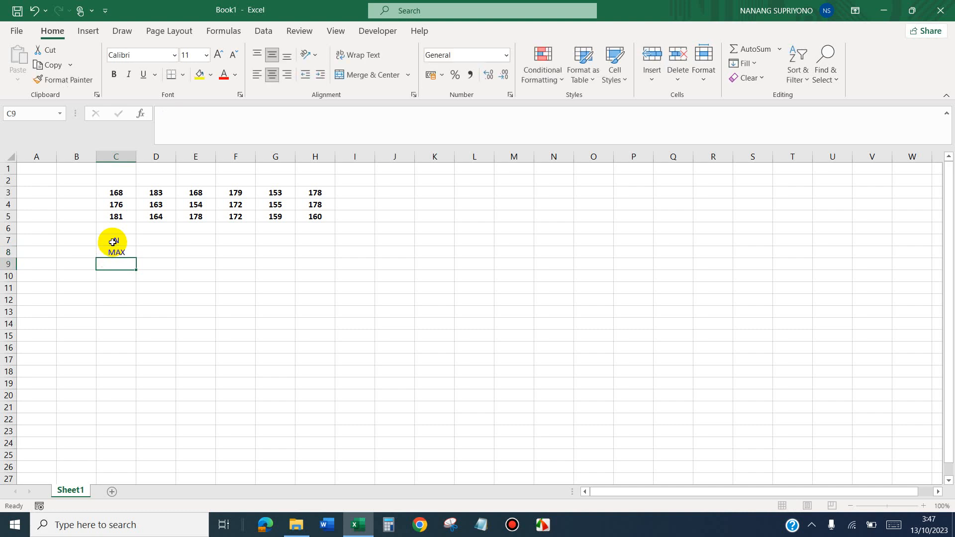
{"action": "type", "text": "MAXIN"}
{"action": "key", "text": "Return"}
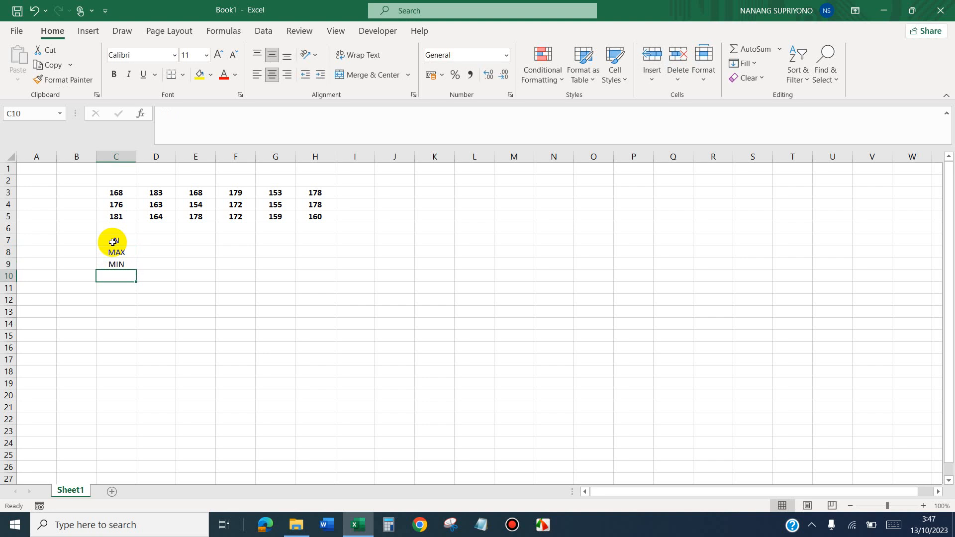
{"action": "type", "text": "RANGE"}
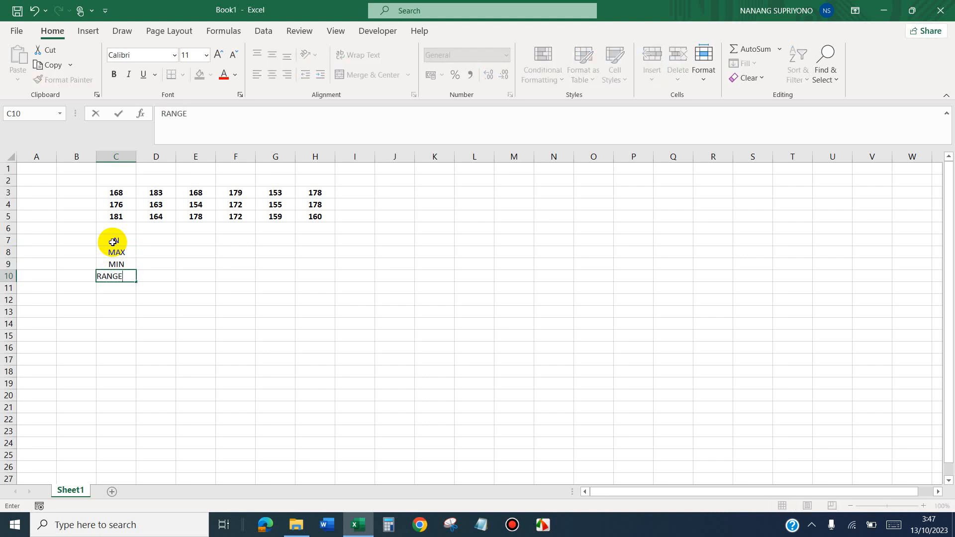
{"action": "key", "text": "Return"}
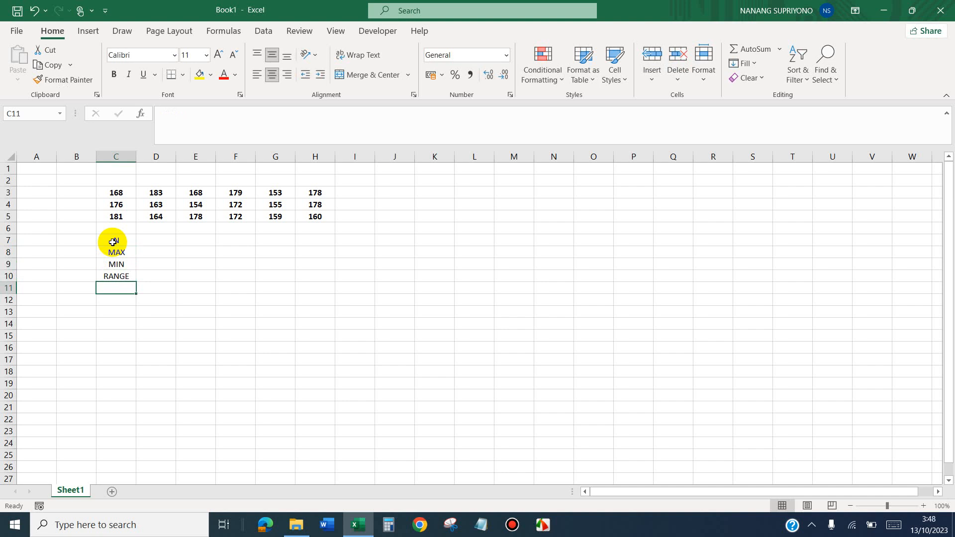
{"action": "type", "text": "K"}
{"action": "key", "text": "Return"}
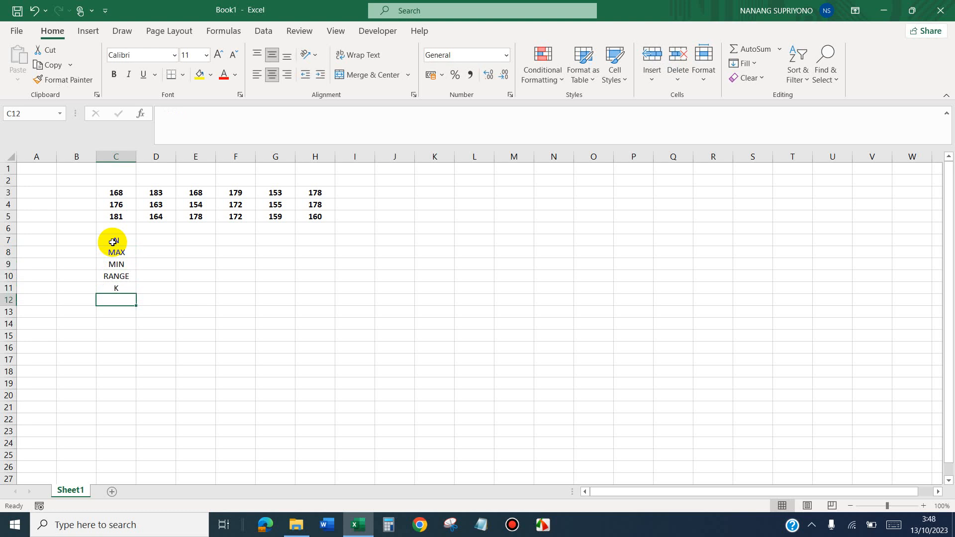
{"action": "type", "text": "C"}
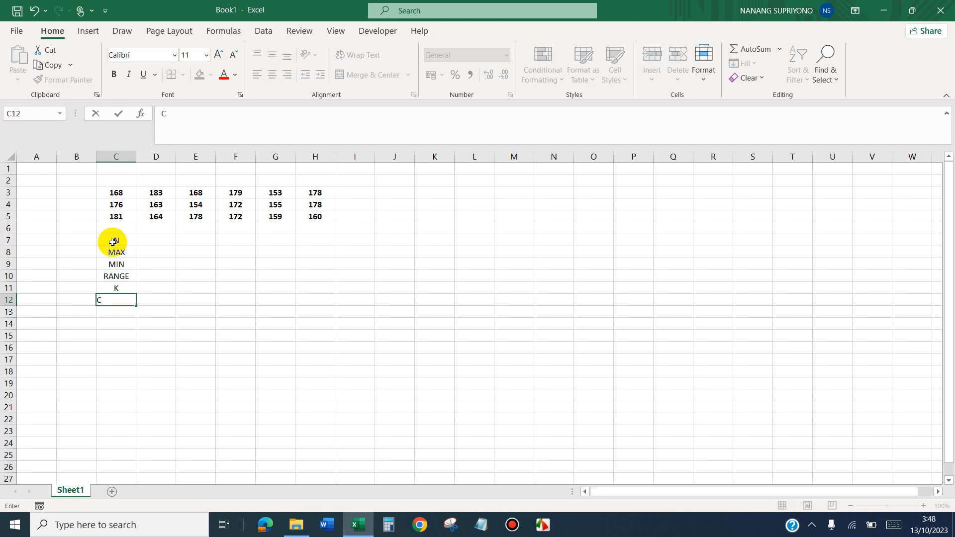
{"action": "key", "text": "Return"}
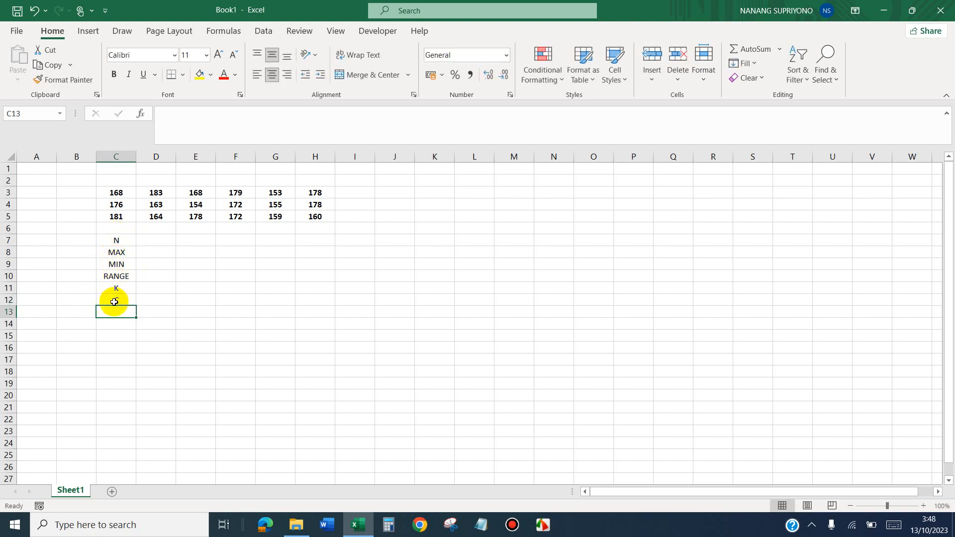
Count the data entries beside the N label by entering =COUNTA(C3:H5) in cell D7
{"action": "left_click", "coordinate": [154, 238]}
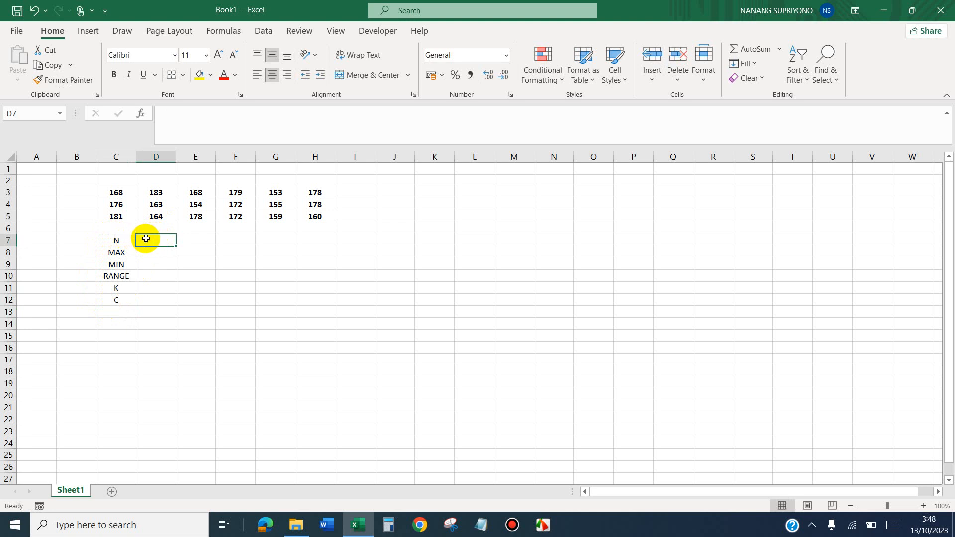
{"action": "type", "text": "="}
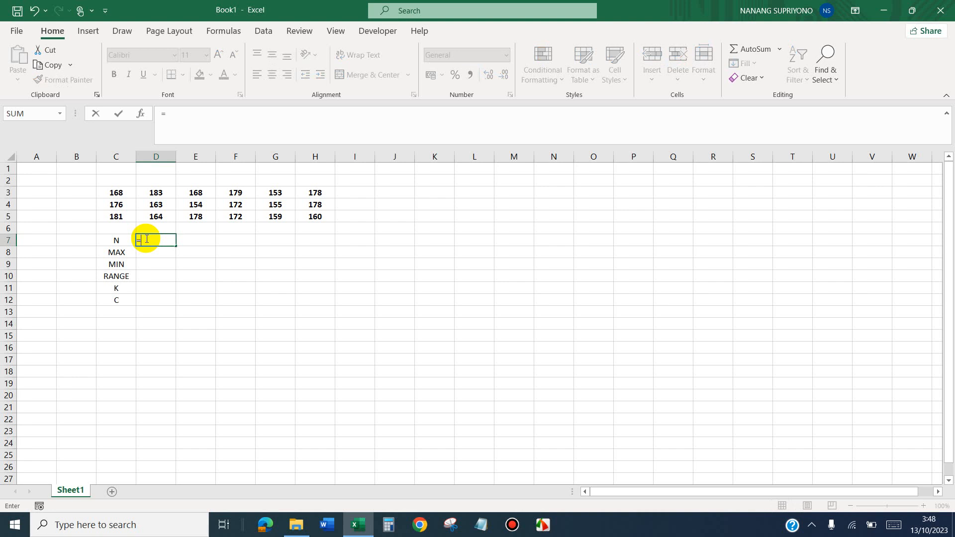
{"action": "type", "text": "COU"}
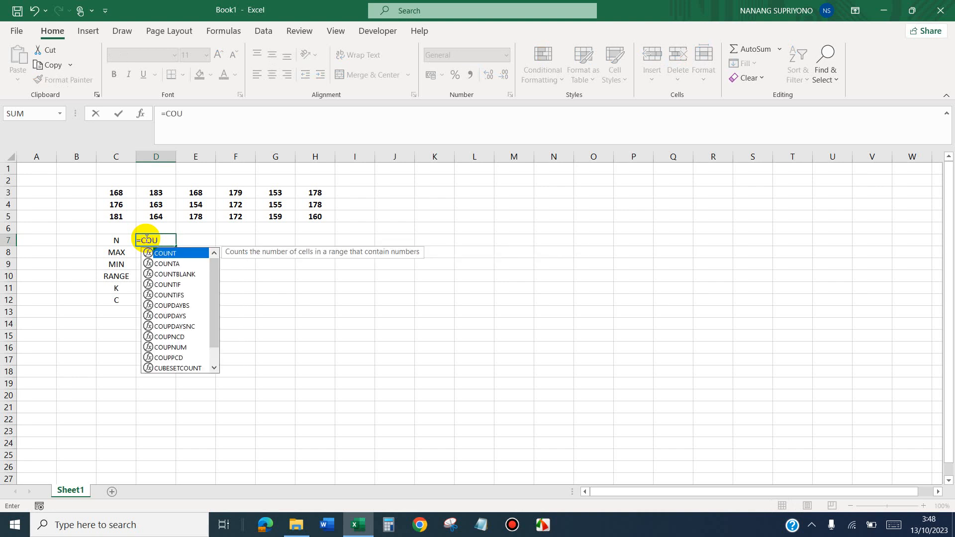
{"action": "double_click", "coordinate": [167, 264]}
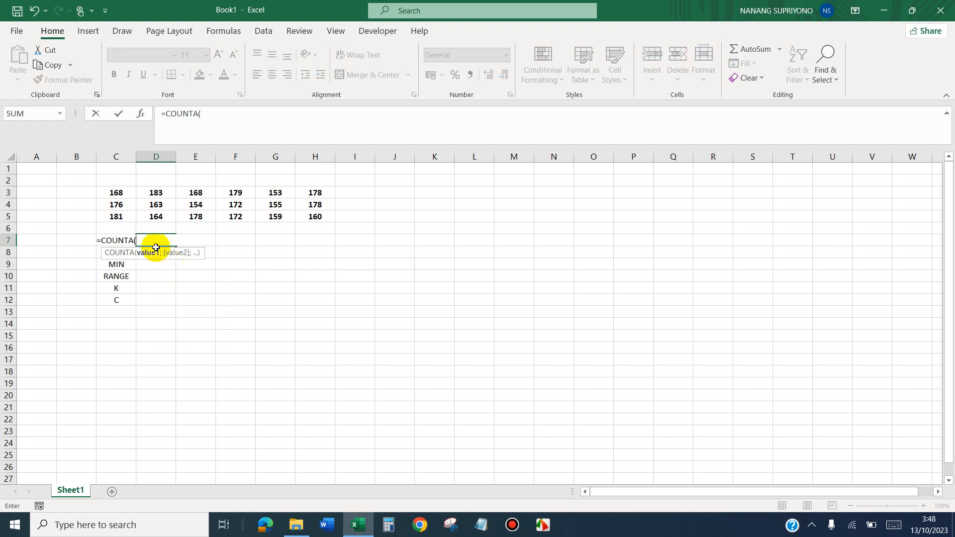
{"action": "left_click", "coordinate": [124, 193]}
{"action": "left_click_drag", "start_coordinate": [125, 193], "coordinate": [310, 214]}
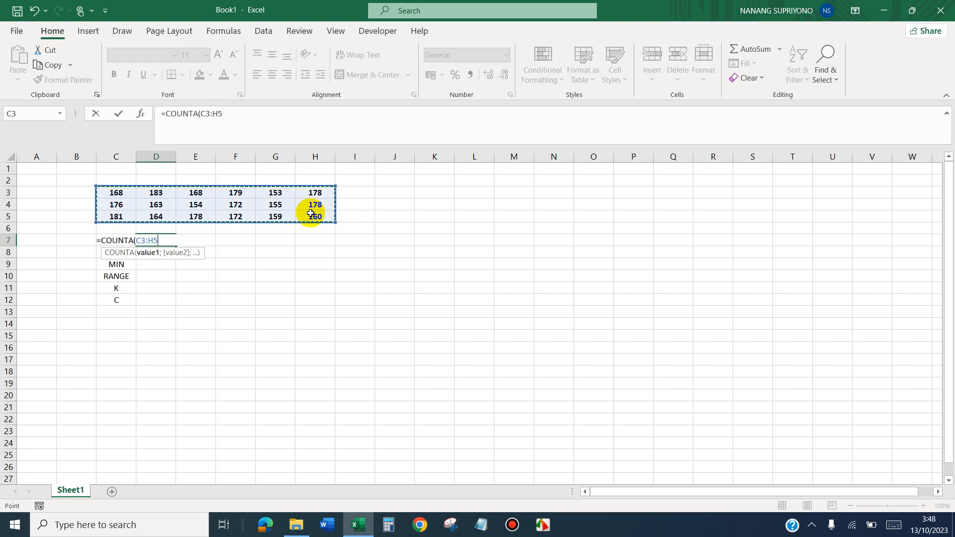
{"action": "type", "text": ")"}
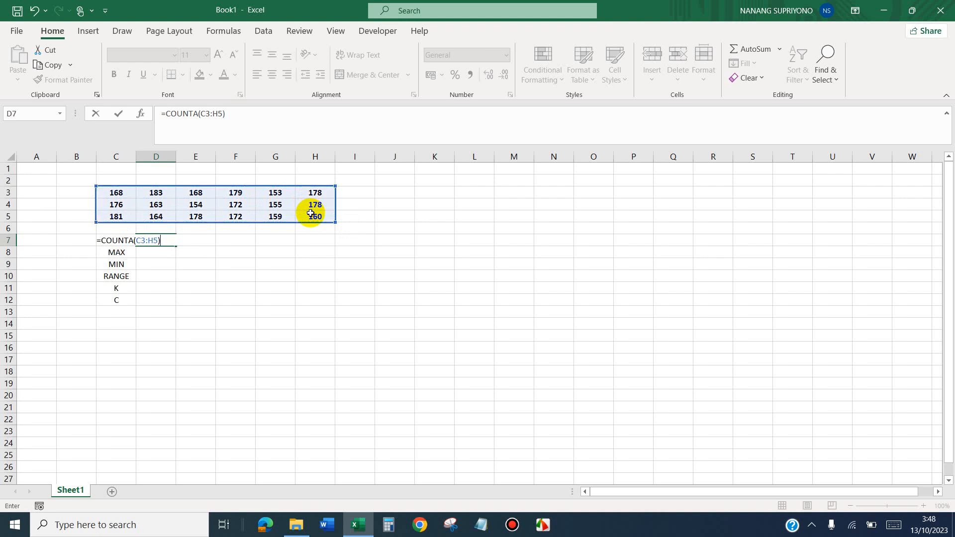
{"action": "key", "text": "Return"}
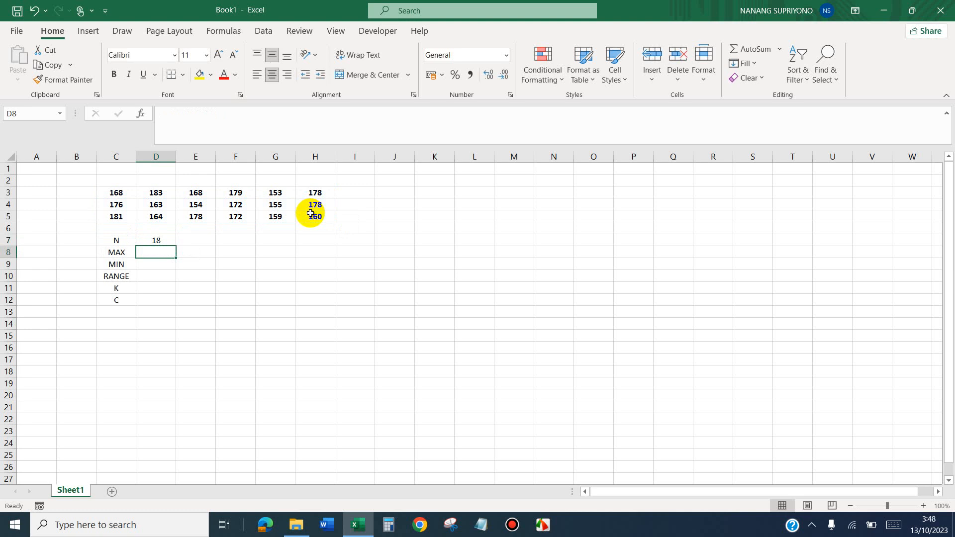
Clear all the numbers from the data block C3:H5
{"action": "left_click", "coordinate": [159, 239]}
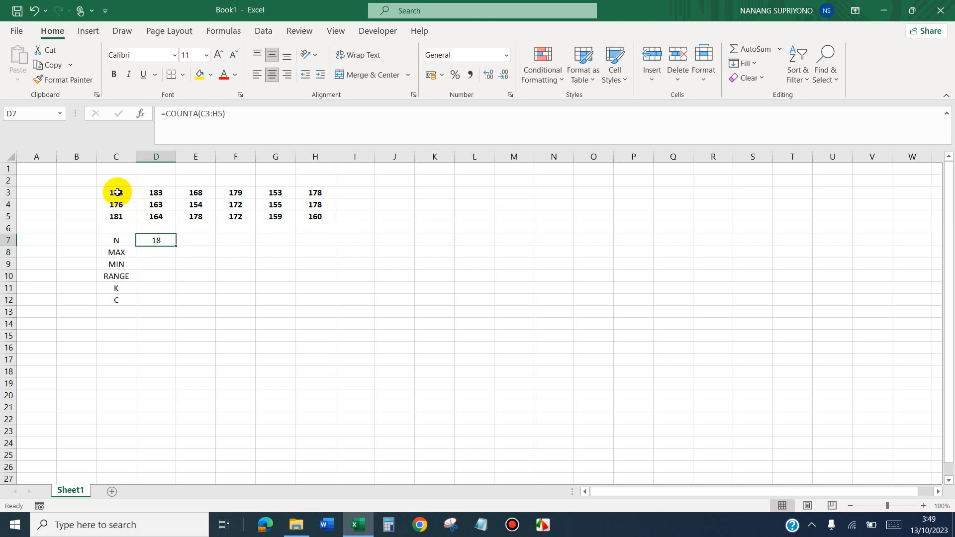
{"action": "left_click_drag", "start_coordinate": [117, 193], "coordinate": [308, 222]}
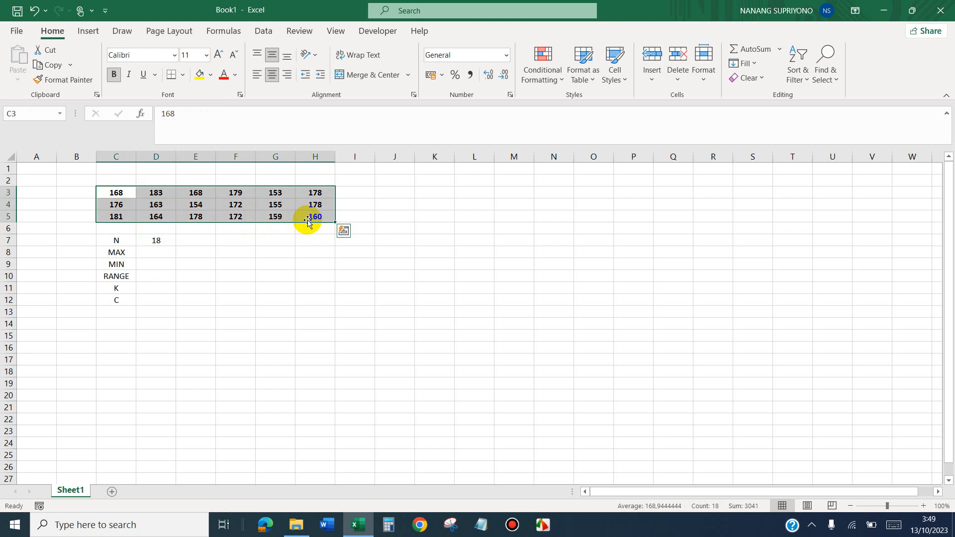
{"action": "key", "text": "Delete"}
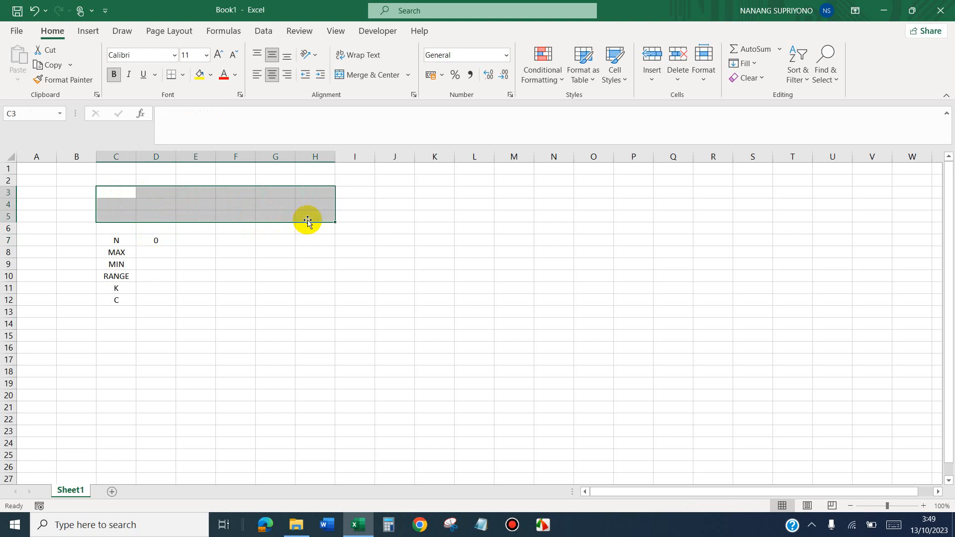
Enter the random-number formula =RANDBETWEEN(150;185) in cell C1
{"action": "left_click", "coordinate": [113, 168]}
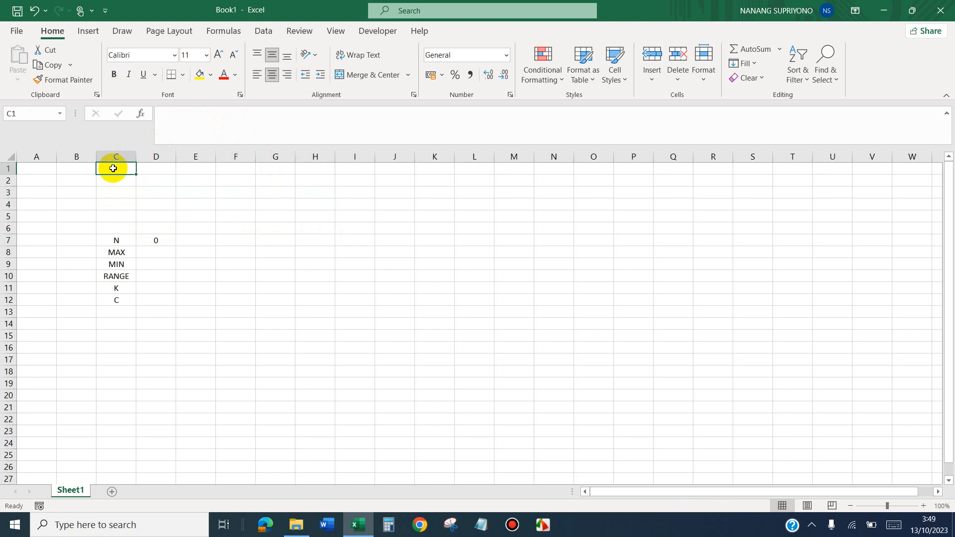
{"action": "type", "text": "=RAND"}
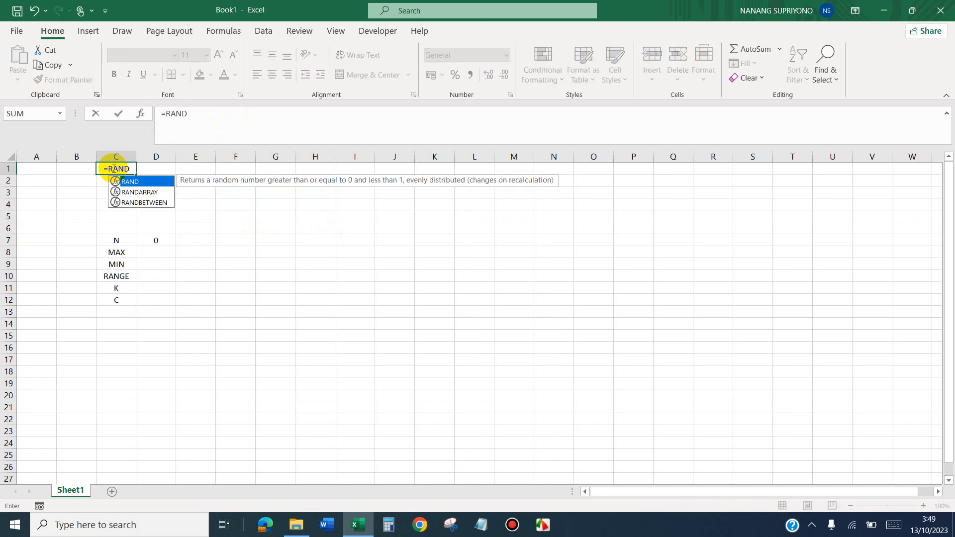
{"action": "double_click", "coordinate": [132, 202]}
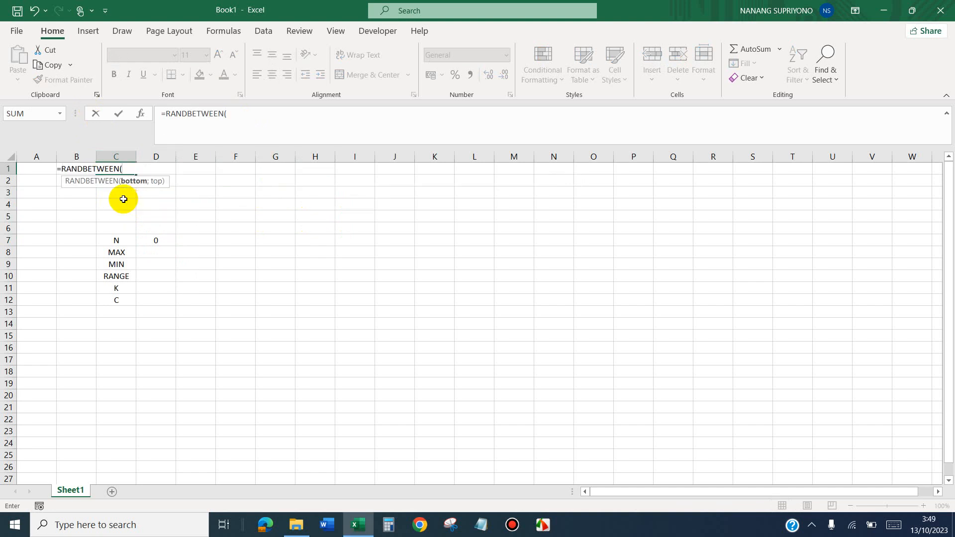
{"action": "type", "text": "150;185"}
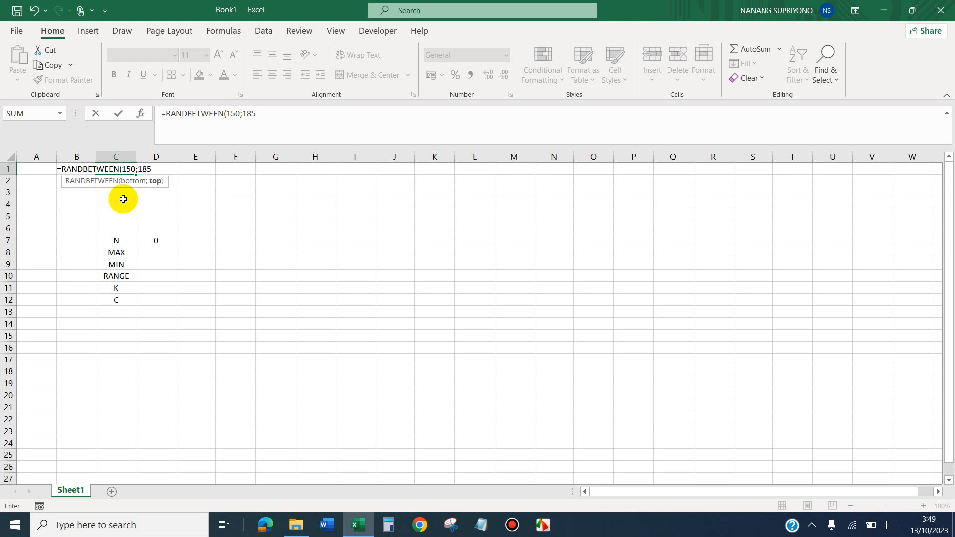
{"action": "key", "text": "Return"}
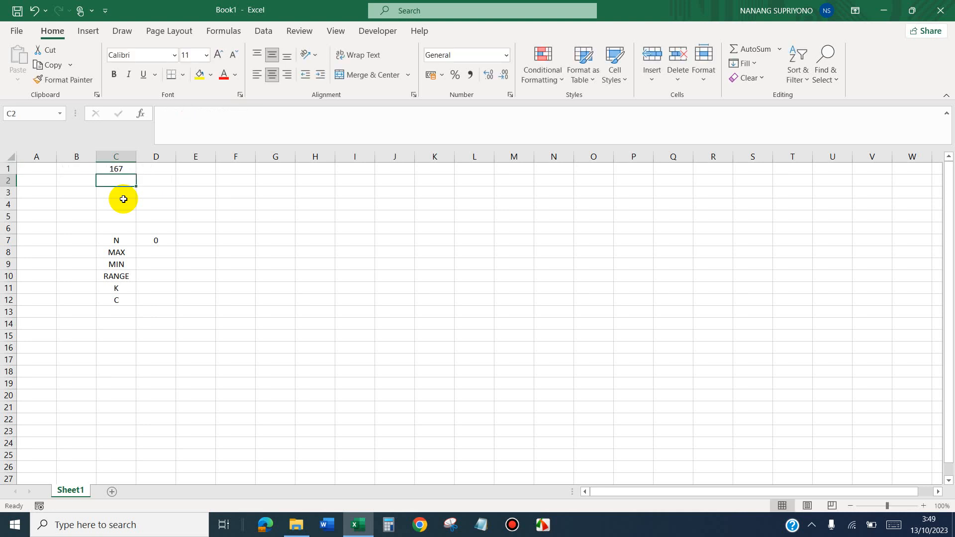
Fill the random-number formula from C1 across to column H and down to row 6, covering C1:H6
{"action": "left_click", "coordinate": [121, 168]}
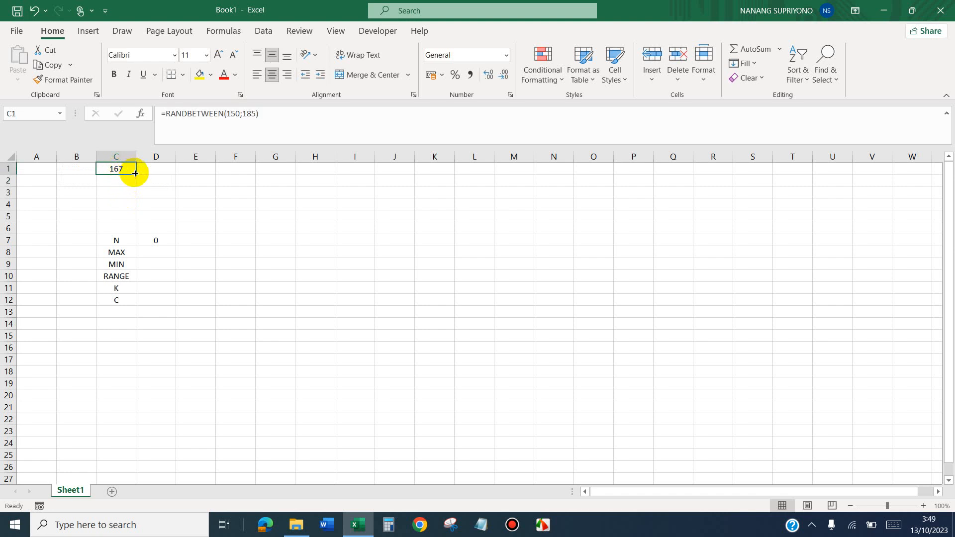
{"action": "left_click_drag", "start_coordinate": [135, 173], "coordinate": [320, 171]}
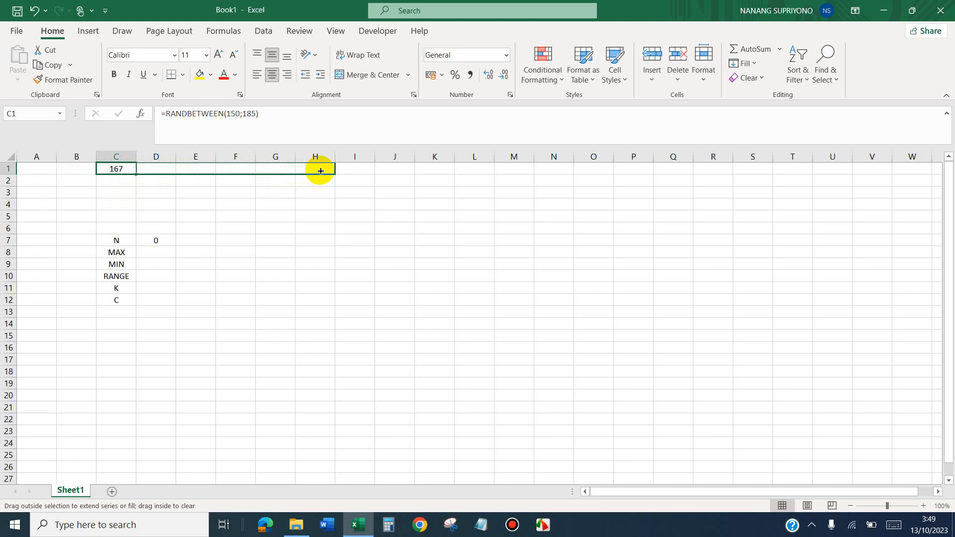
{"action": "left_click_drag", "start_coordinate": [320, 170], "coordinate": [334, 233]}
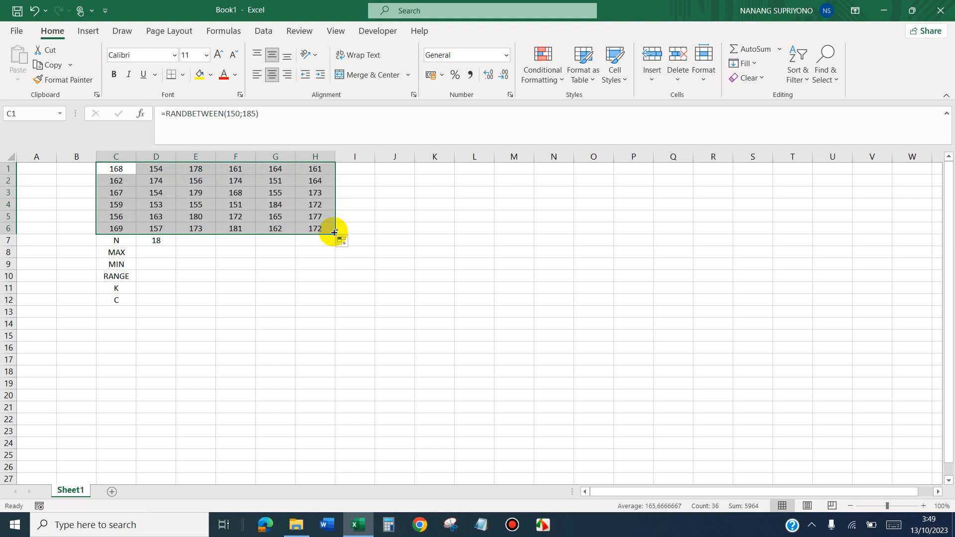
Make the numbers in C1:H6 bold and replace their formulas with fixed values by pasting values only
{"action": "key", "text": "ctrl+b"}
{"action": "key", "text": "ctrl+c"}
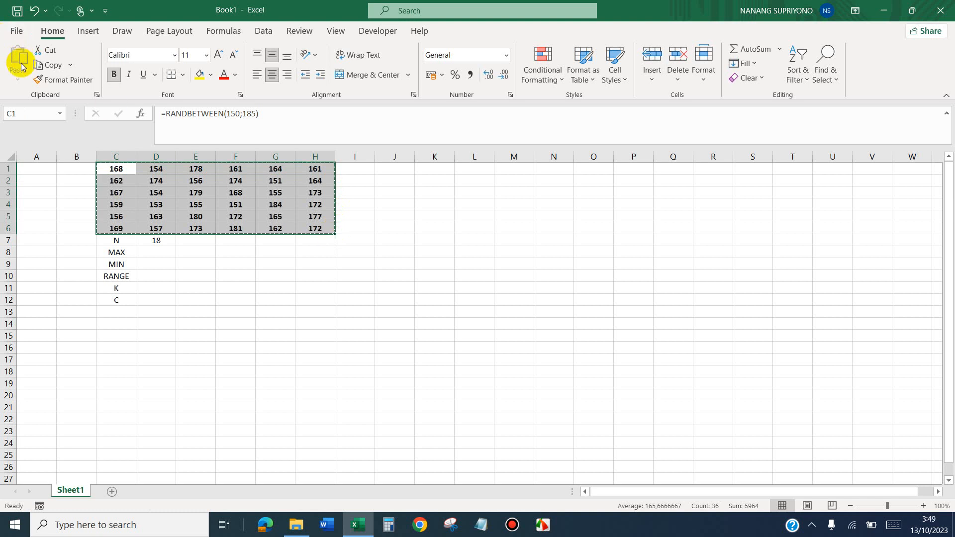
{"action": "left_click", "coordinate": [17, 80]}
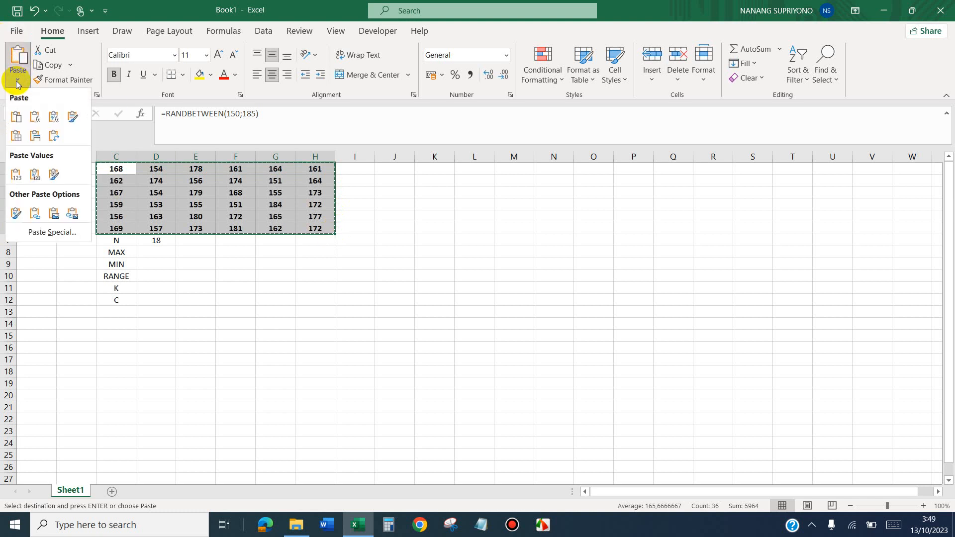
{"action": "left_click", "coordinate": [14, 172]}
{"action": "left_click", "coordinate": [231, 308]}
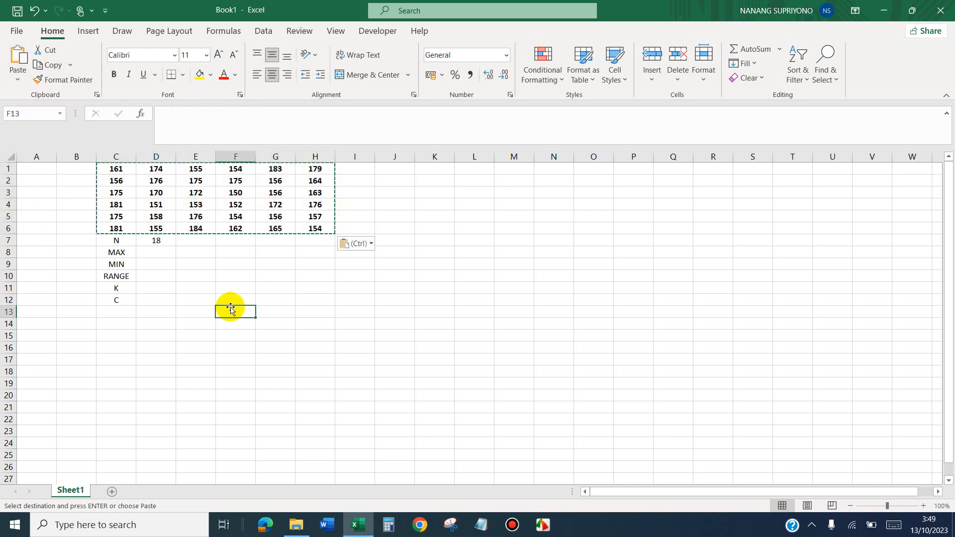
Correct the N formula in cell D7 so it counts the whole data block: =COUNTA(C1:H6)
{"action": "left_click", "coordinate": [157, 242]}
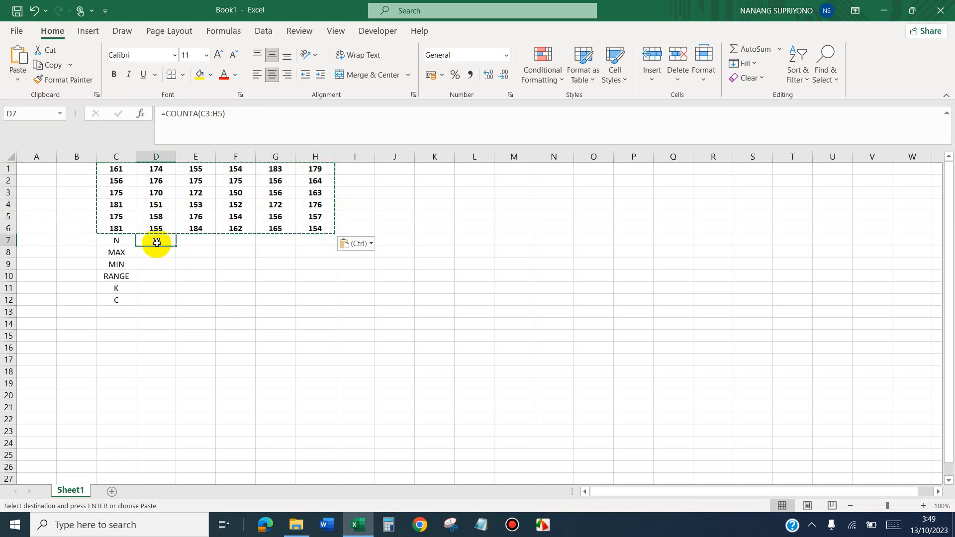
{"action": "left_click", "coordinate": [229, 112]}
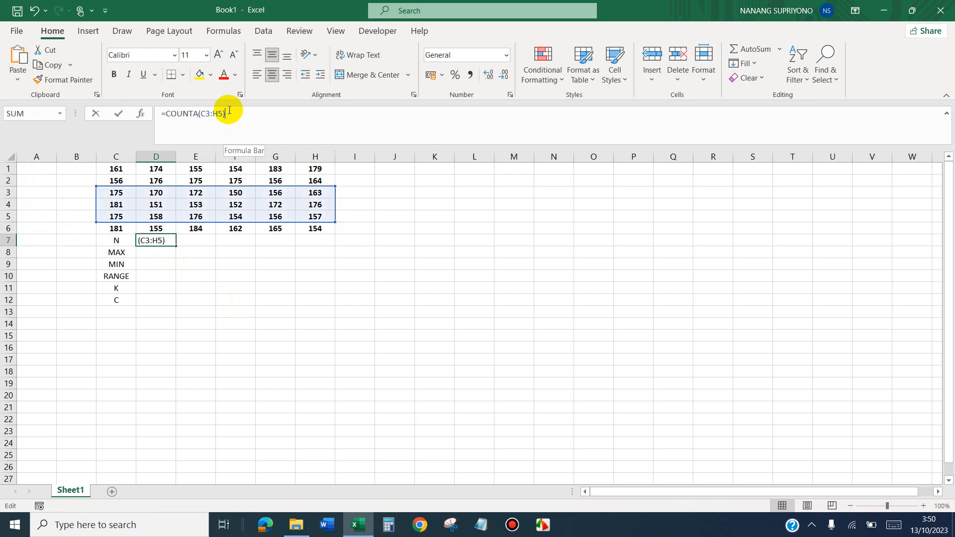
{"action": "key", "text": "BackSpace"}
{"action": "key", "text": "BackSpace"}
{"action": "key", "text": "BackSpace"}
{"action": "key", "text": "BackSpace"}
{"action": "key", "text": "BackSpace"}
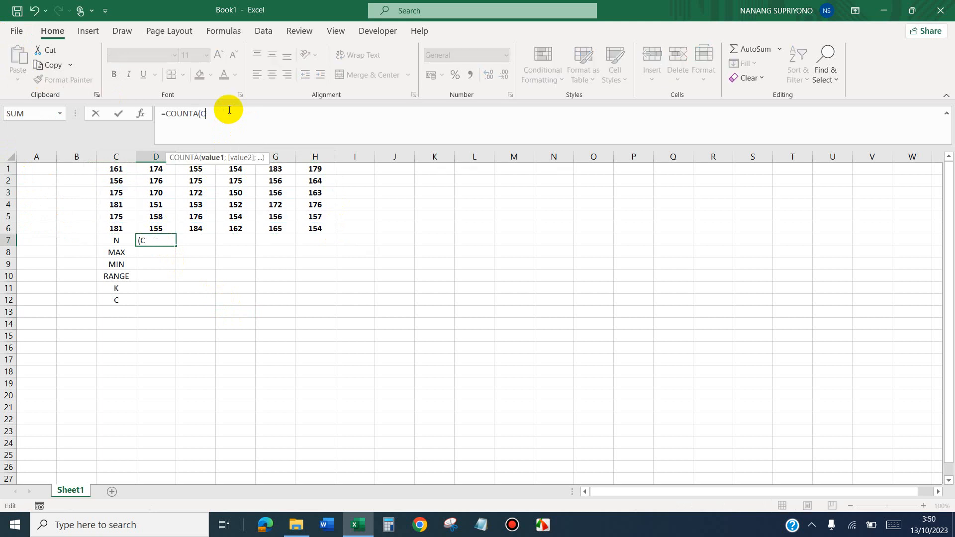
{"action": "key", "text": "BackSpace"}
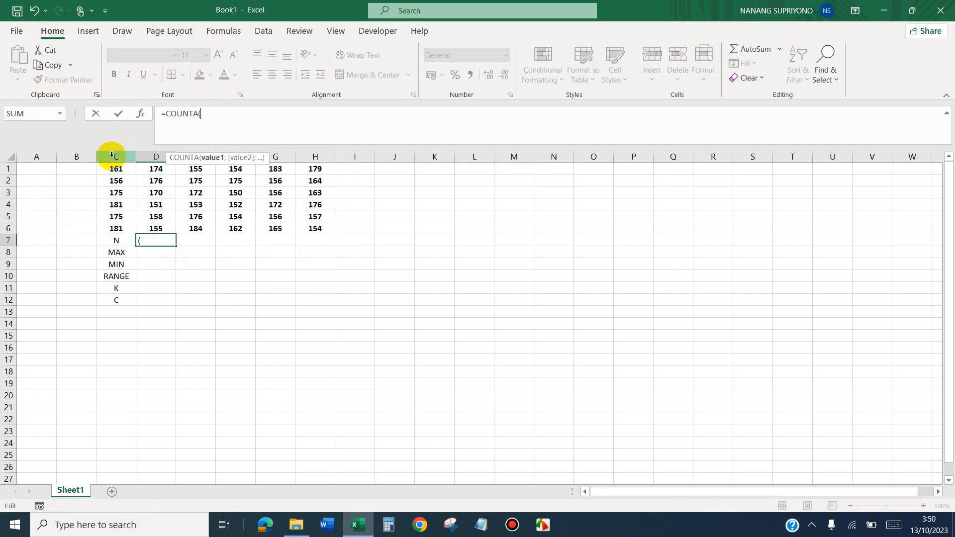
{"action": "left_click_drag", "start_coordinate": [112, 169], "coordinate": [307, 228]}
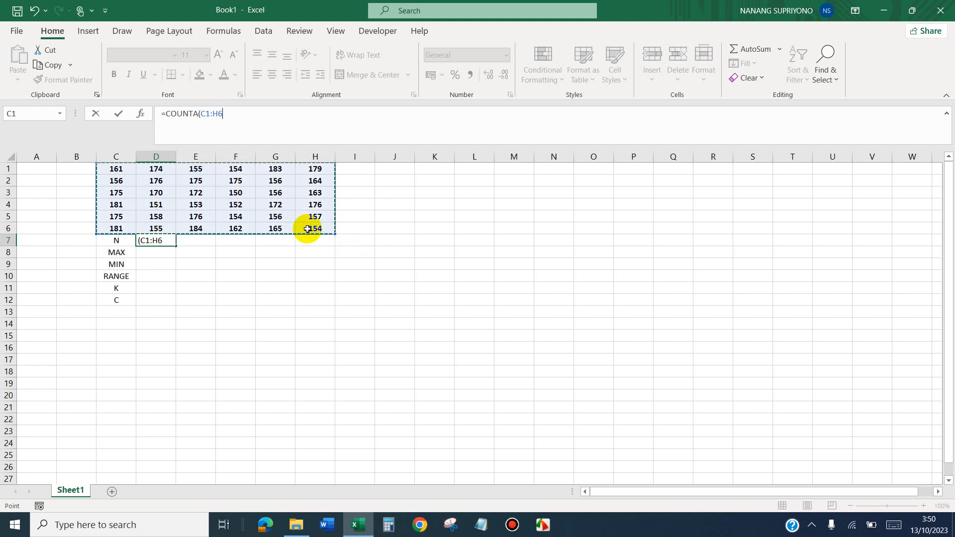
{"action": "key", "text": "Return"}
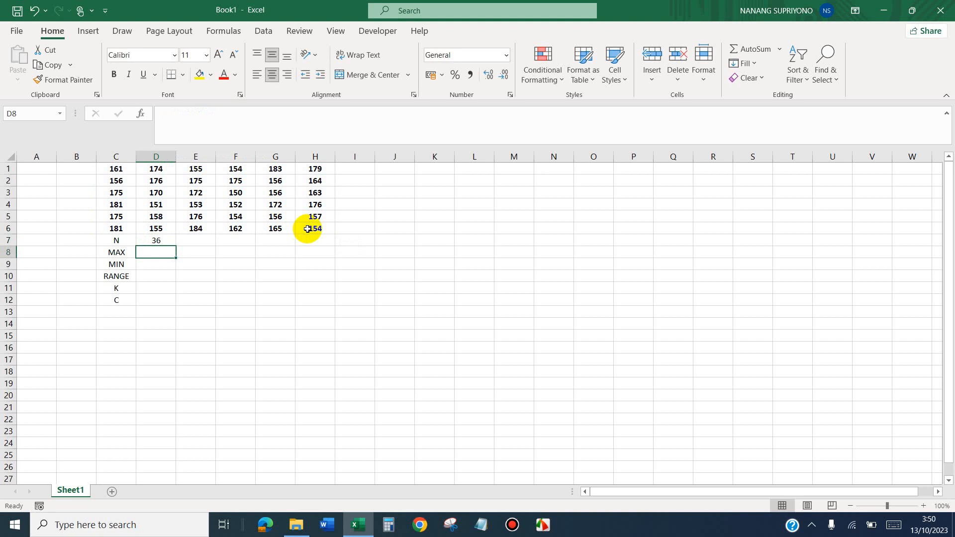
Calculate the largest value of the data block in cell D8 with =MAX(C1:H6)
{"action": "type", "text": "="}
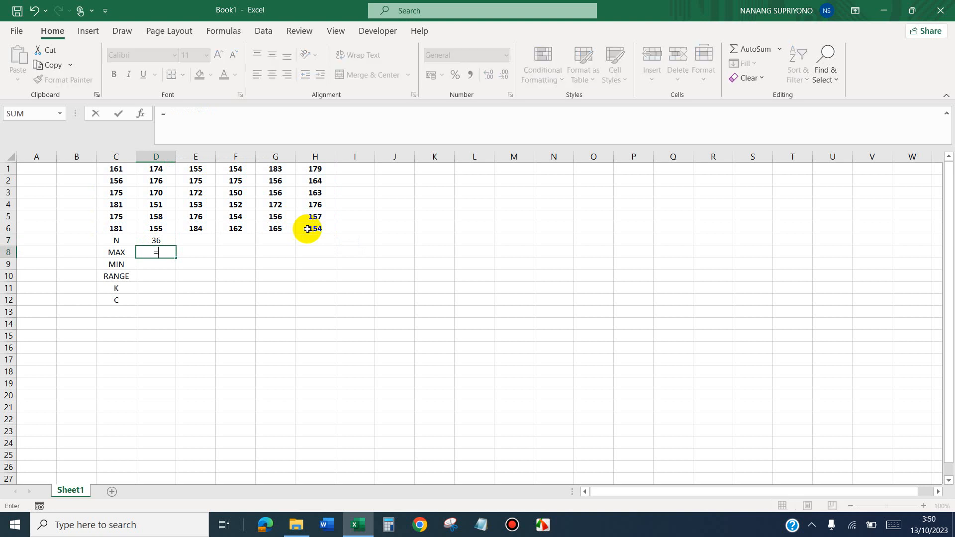
{"action": "type", "text": "MAX"}
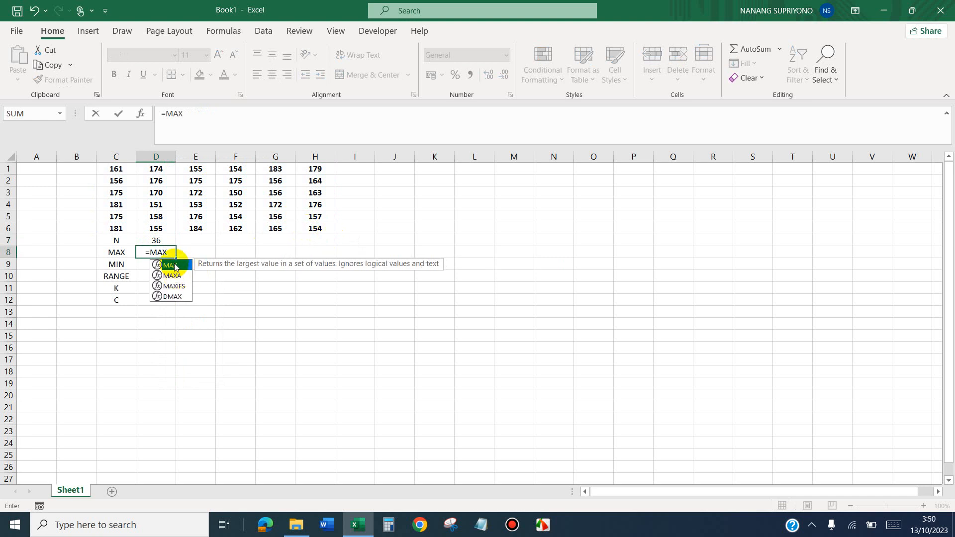
{"action": "double_click", "coordinate": [175, 267]}
{"action": "left_click_drag", "start_coordinate": [118, 168], "coordinate": [307, 227]}
{"action": "type", "text": ")"}
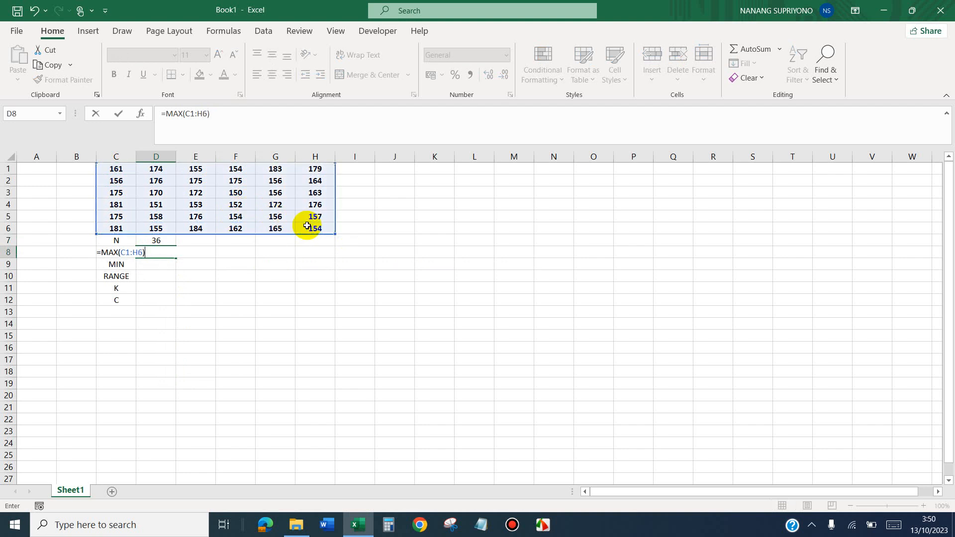
{"action": "key", "text": "Return"}
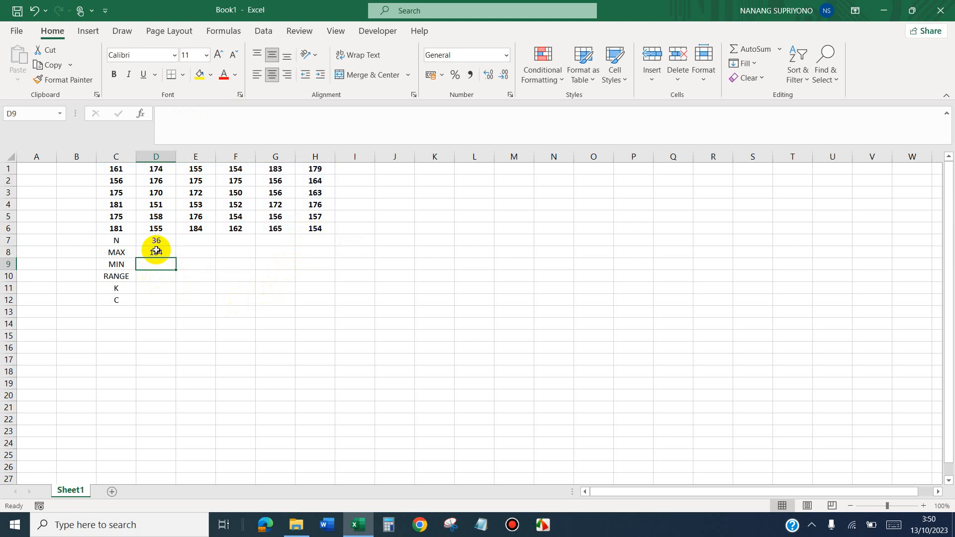
Calculate the smallest value of the data block in cell D9 with =MIN(C1:H6)
{"action": "type", "text": "="}
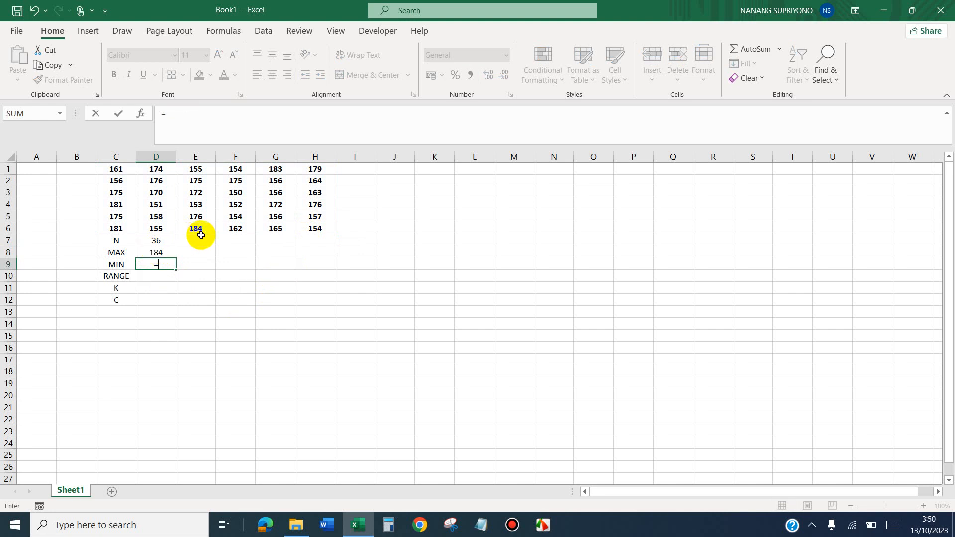
{"action": "type", "text": "MIN"}
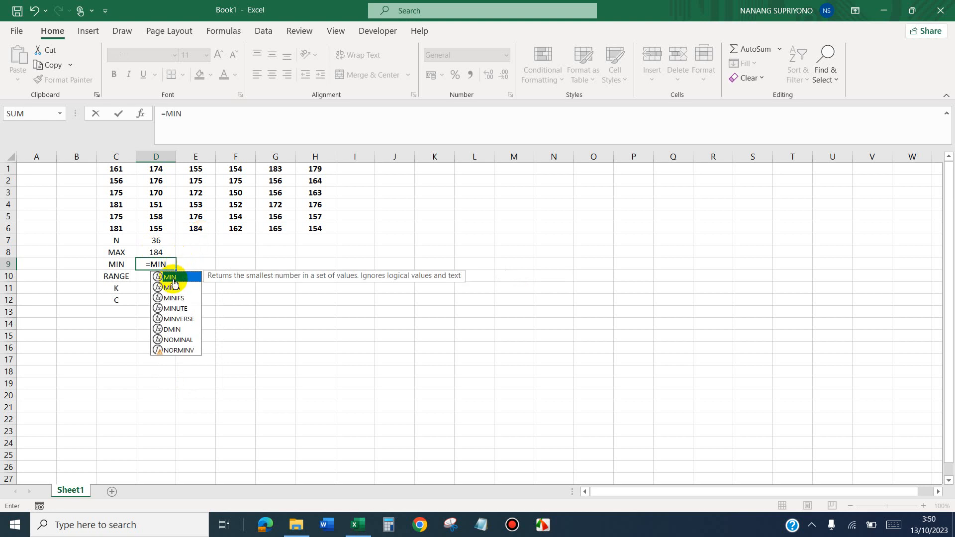
{"action": "type", "text": "("}
{"action": "left_click_drag", "start_coordinate": [117, 169], "coordinate": [307, 227]}
{"action": "type", "text": ")"}
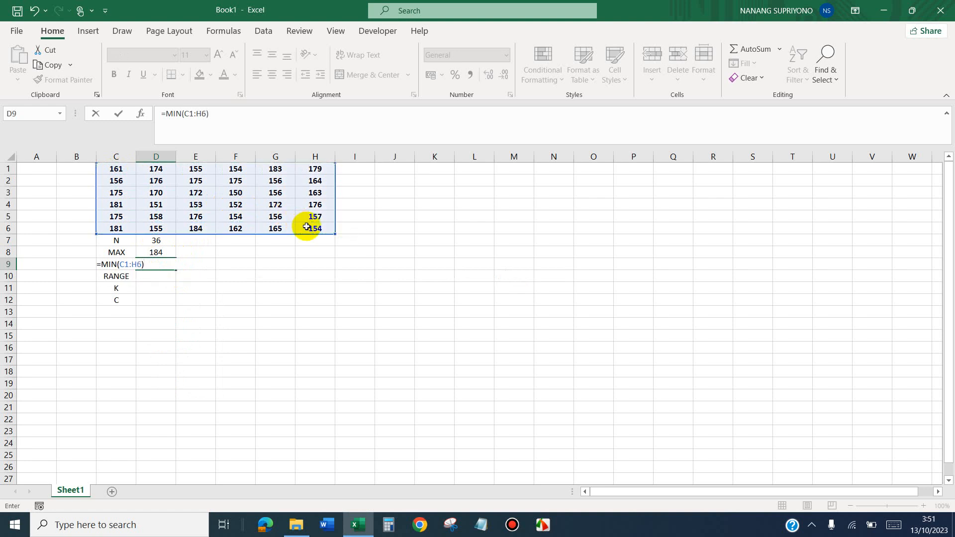
{"action": "key", "text": "Return"}
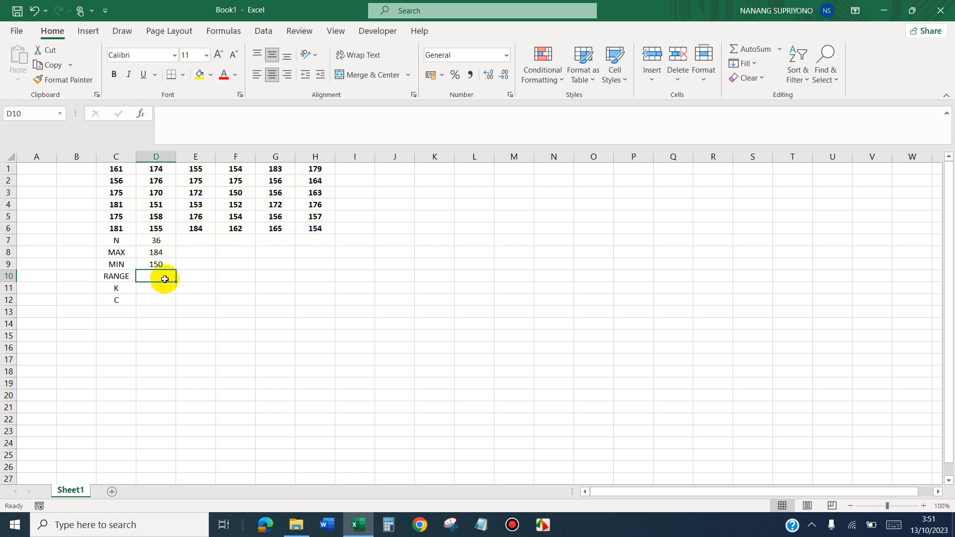
Calculate the RANGE in cell D10 by subtracting MIN from MAX with =D8-D9
{"action": "type", "text": "="}
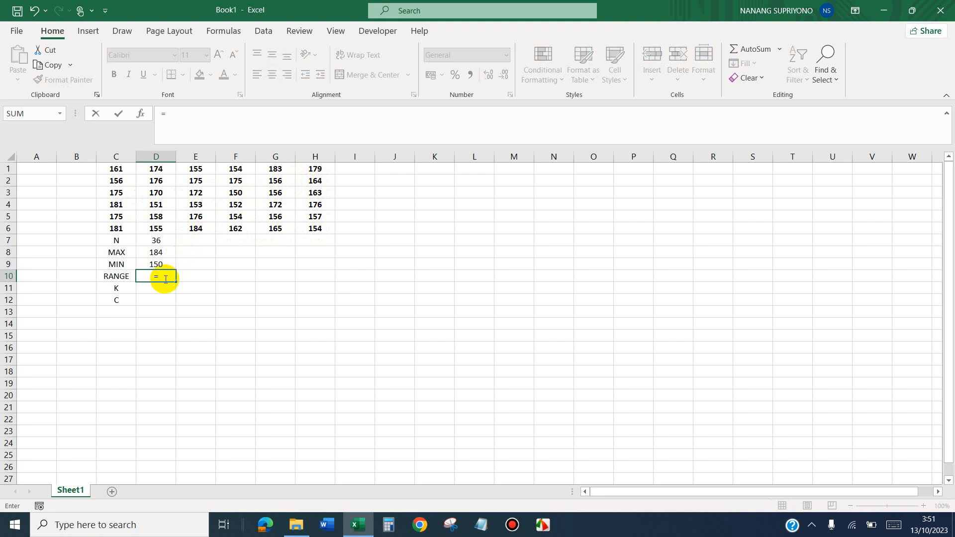
{"action": "left_click", "coordinate": [158, 253]}
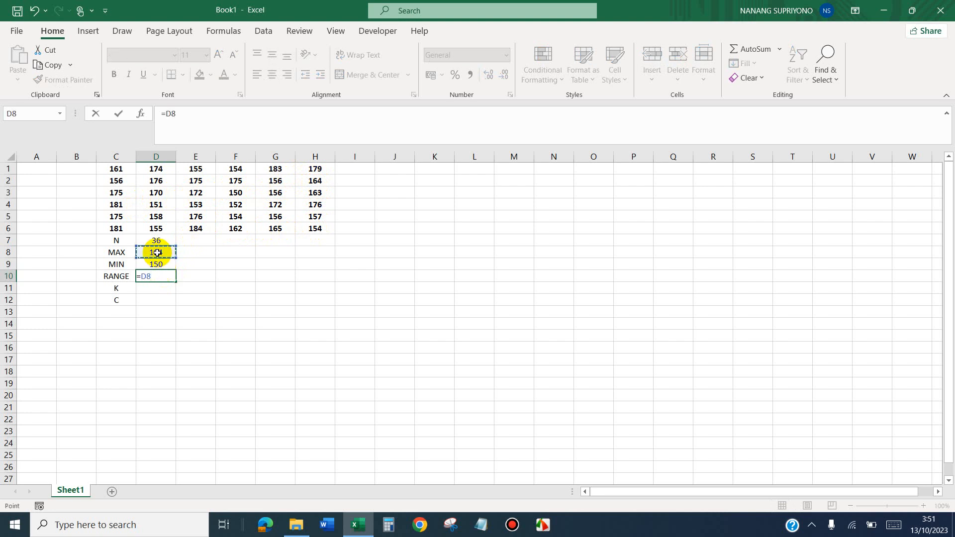
{"action": "type", "text": "-"}
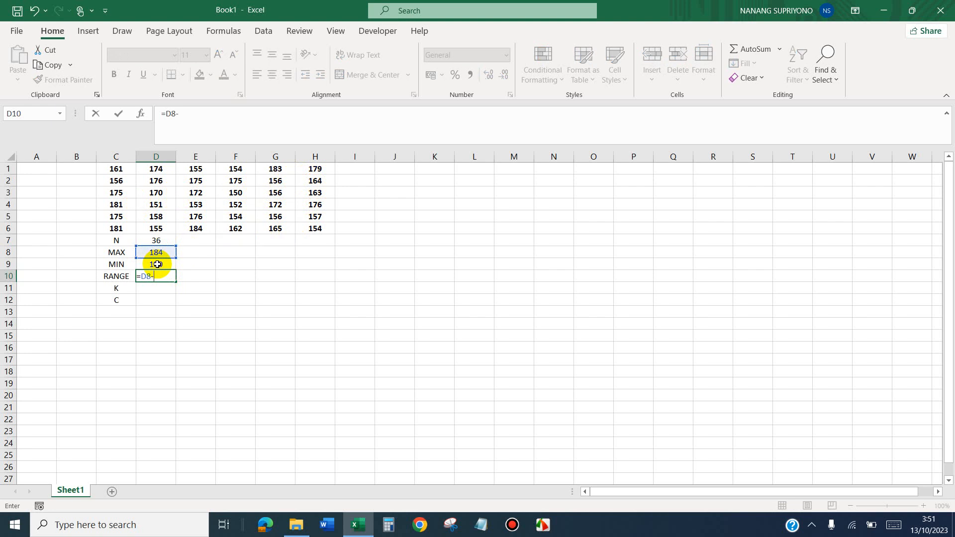
{"action": "left_click", "coordinate": [157, 264]}
{"action": "key", "text": "Return"}
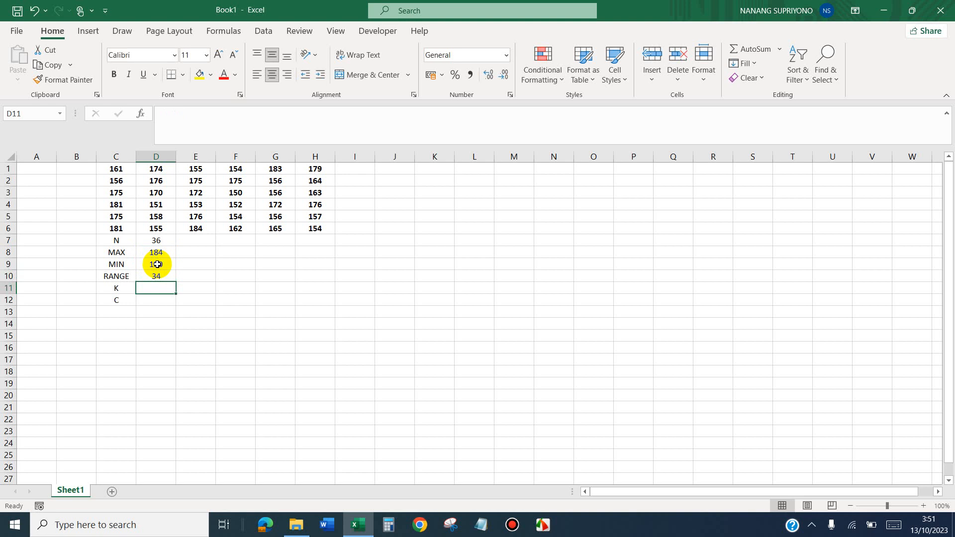
Calculate K in cell D11 from N with the formula =1+3,322*LOG(D7) and review the entered formula
{"action": "type", "text": "=1"}
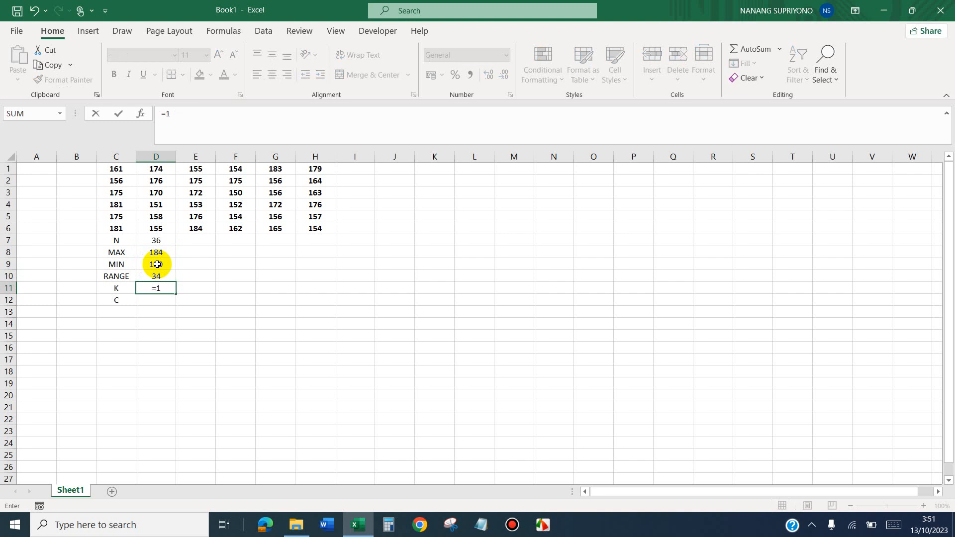
{"action": "type", "text": "+3,322*"}
{"action": "type", "text": "LO"}
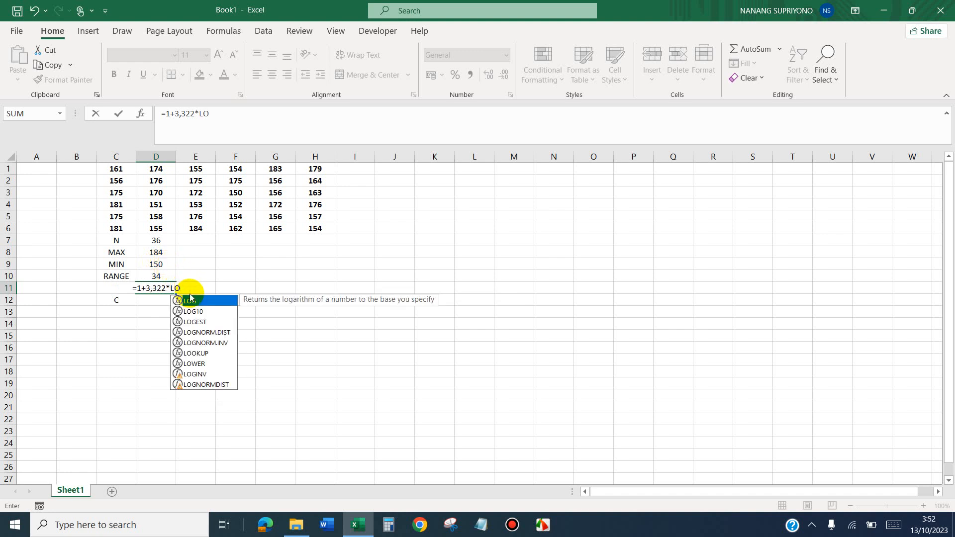
{"action": "double_click", "coordinate": [194, 302]}
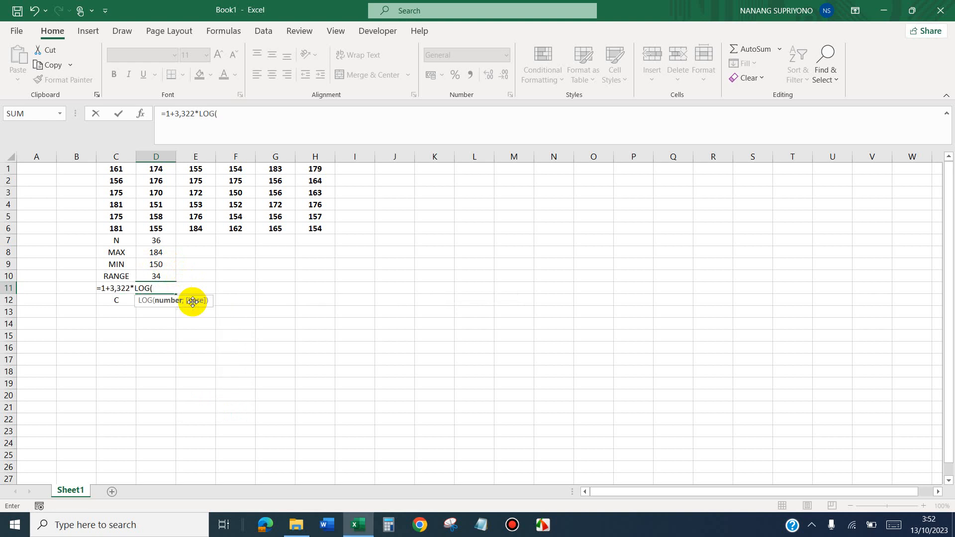
{"action": "left_click", "coordinate": [157, 241]}
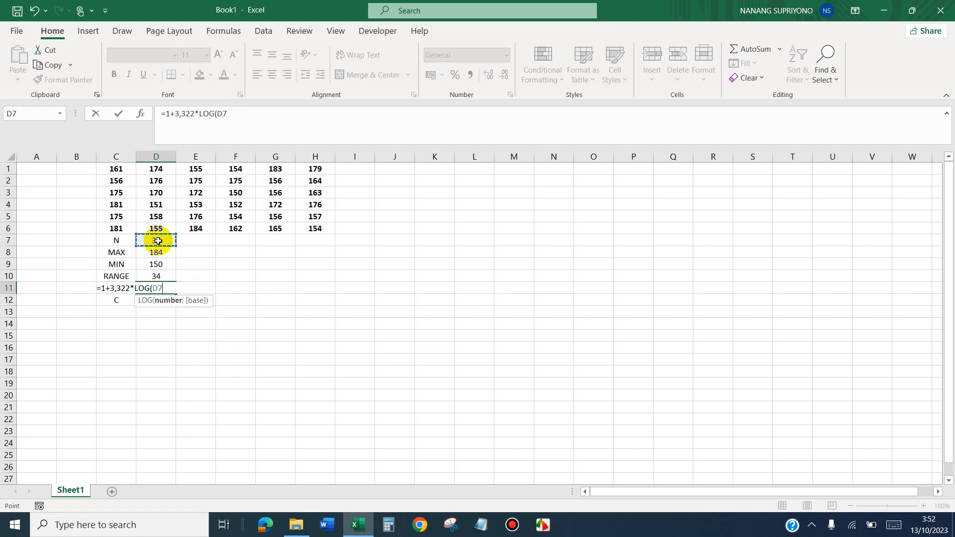
{"action": "type", "text": ")"}
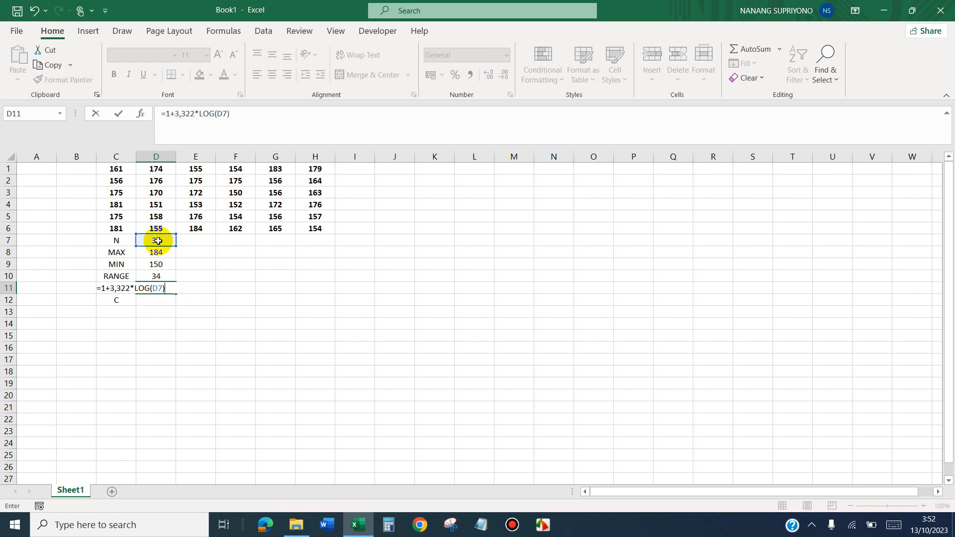
{"action": "key", "text": "Return"}
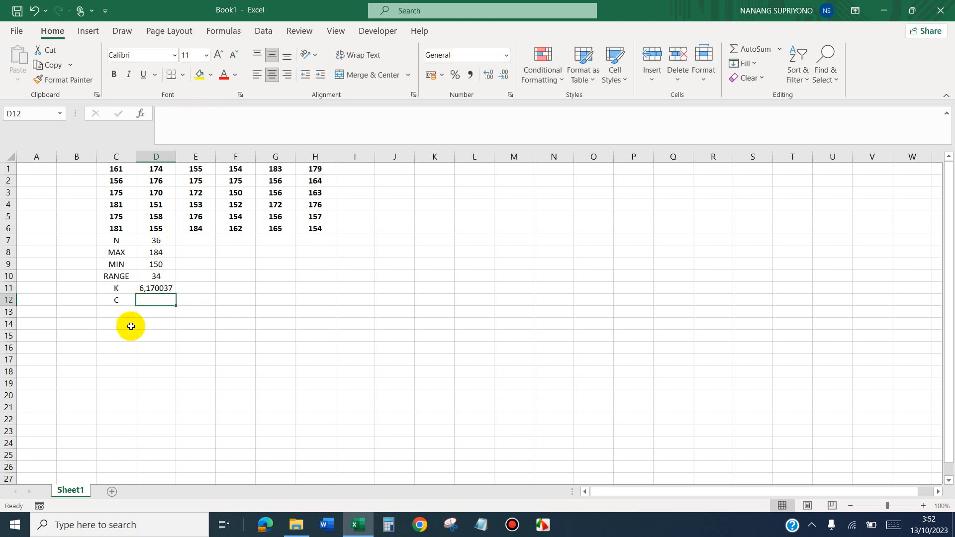
{"action": "left_click", "coordinate": [162, 289]}
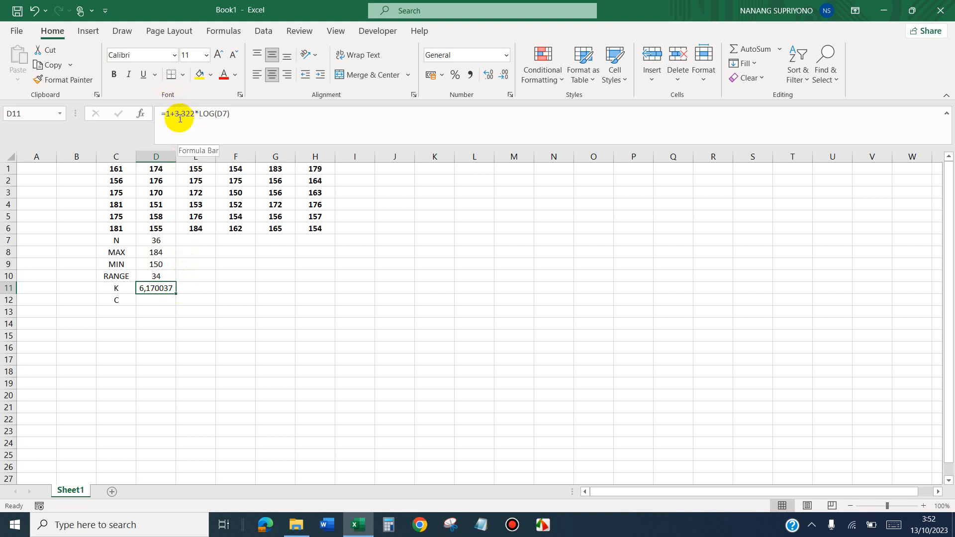
Enter the whole-number K options beside the K result: 6 in cell E11 and 7 in cell F11
{"action": "left_click", "coordinate": [196, 291]}
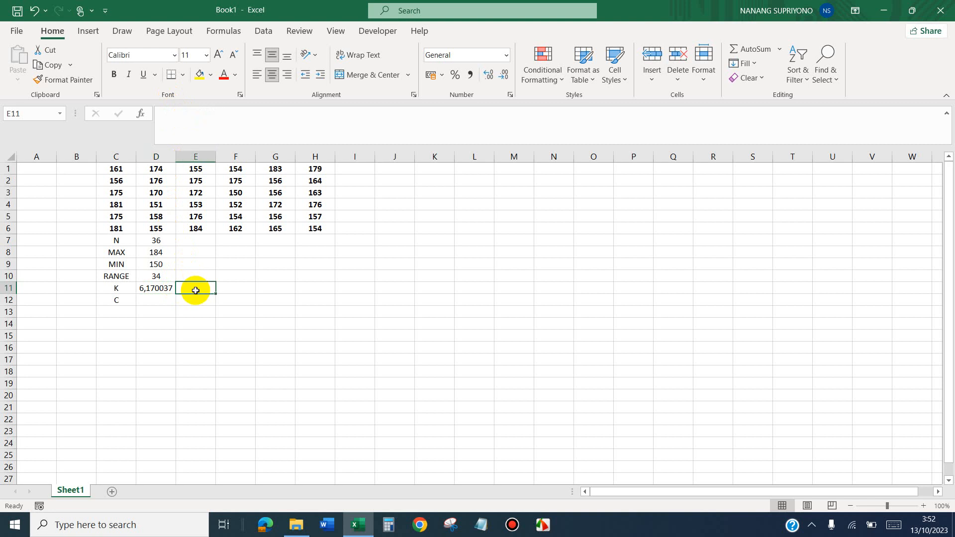
{"action": "left_click", "coordinate": [894, 525]}
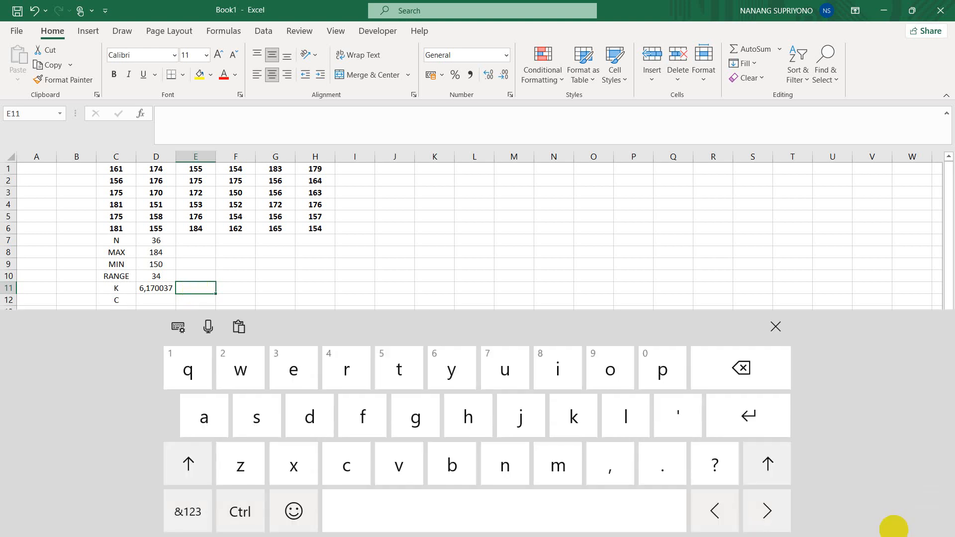
{"action": "left_click", "coordinate": [187, 511]}
{"action": "type", "text": "6"}
{"action": "left_click", "coordinate": [776, 327]}
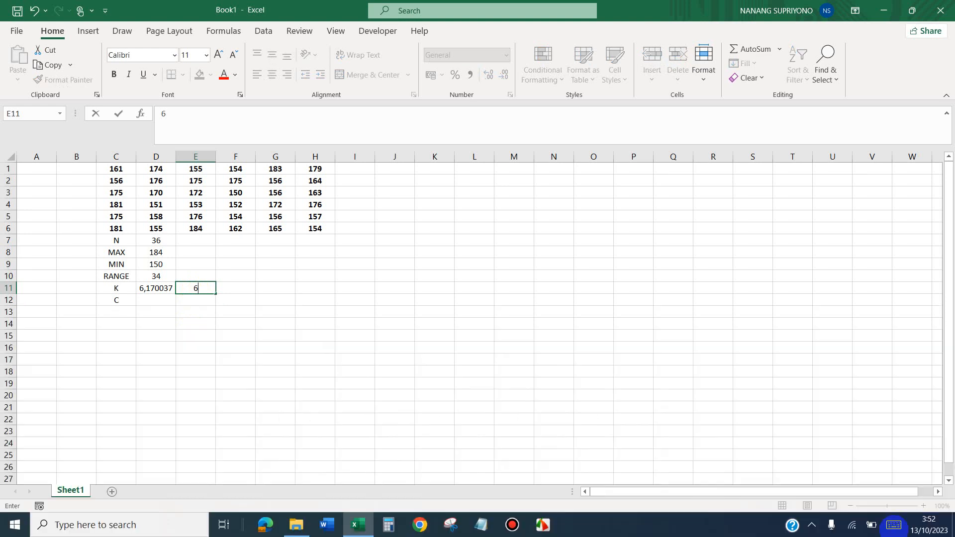
{"action": "key", "text": "Return"}
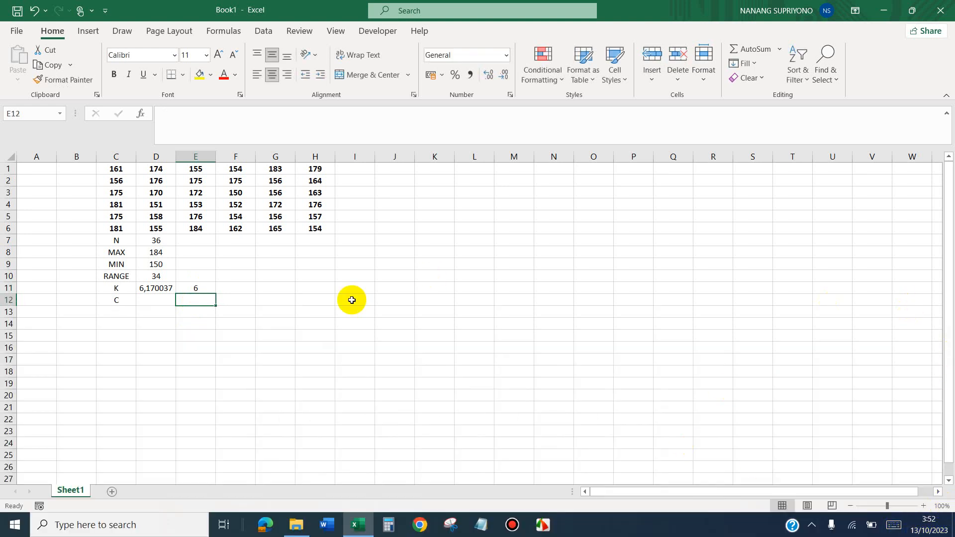
{"action": "left_click", "coordinate": [227, 290]}
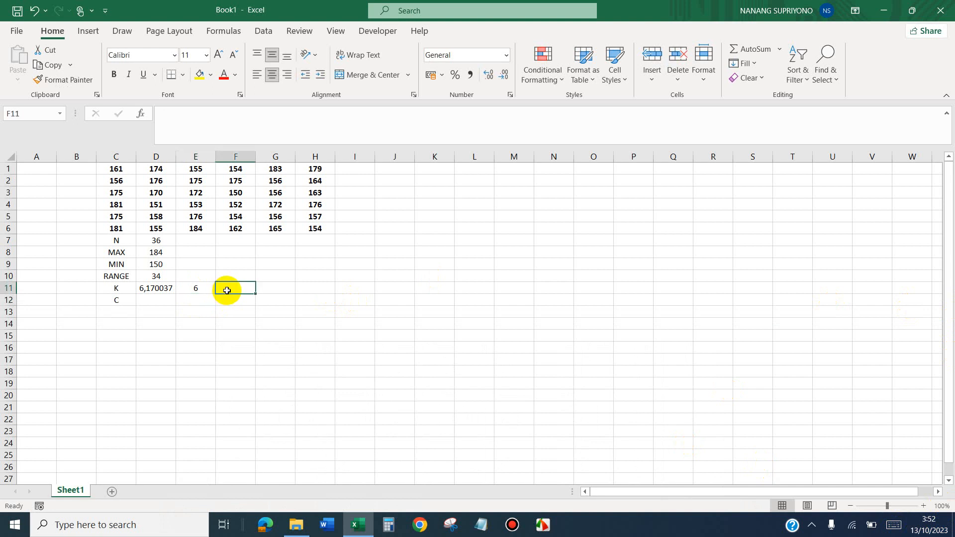
{"action": "type", "text": "7"}
{"action": "left_click", "coordinate": [212, 334]}
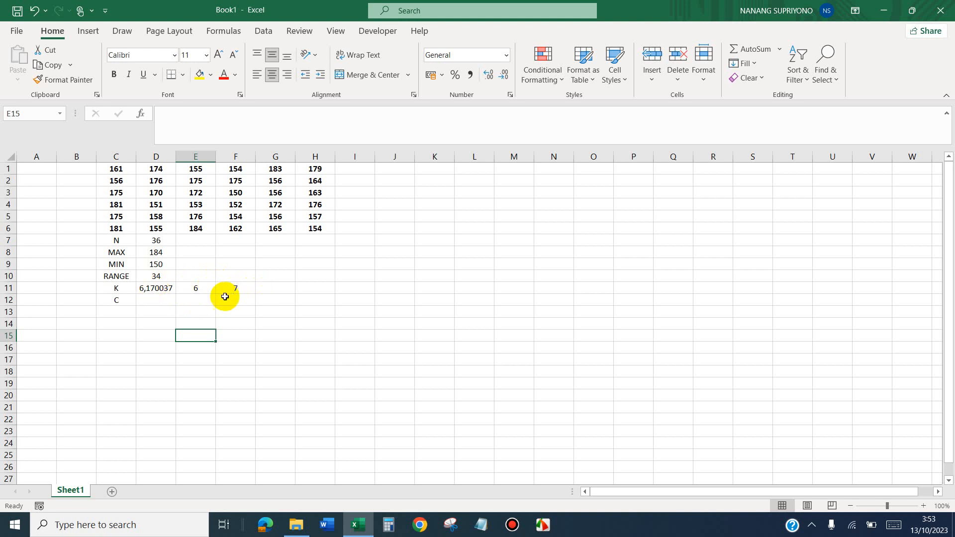
Calculate C in cell D12 by dividing RANGE by K with the formula =D10/D11
{"action": "left_click", "coordinate": [153, 299]}
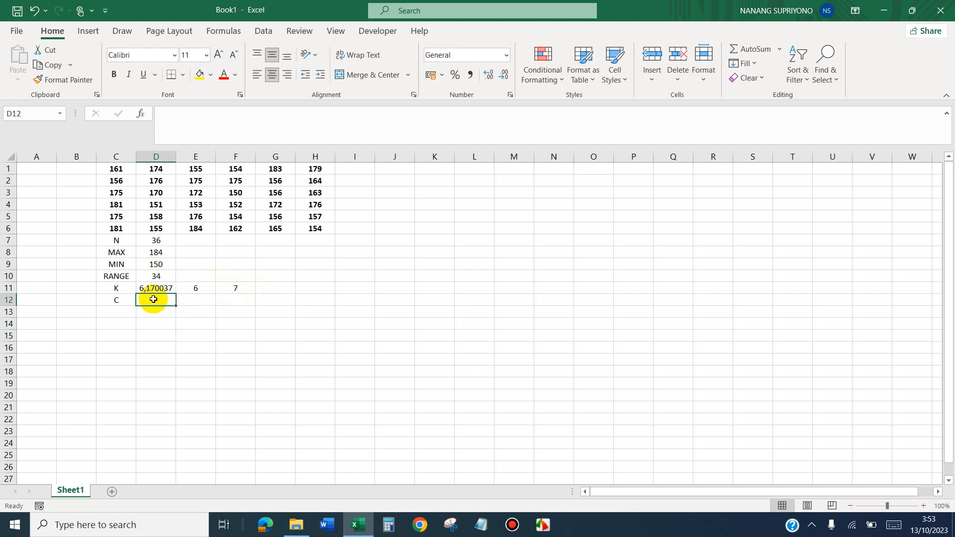
{"action": "type", "text": "="}
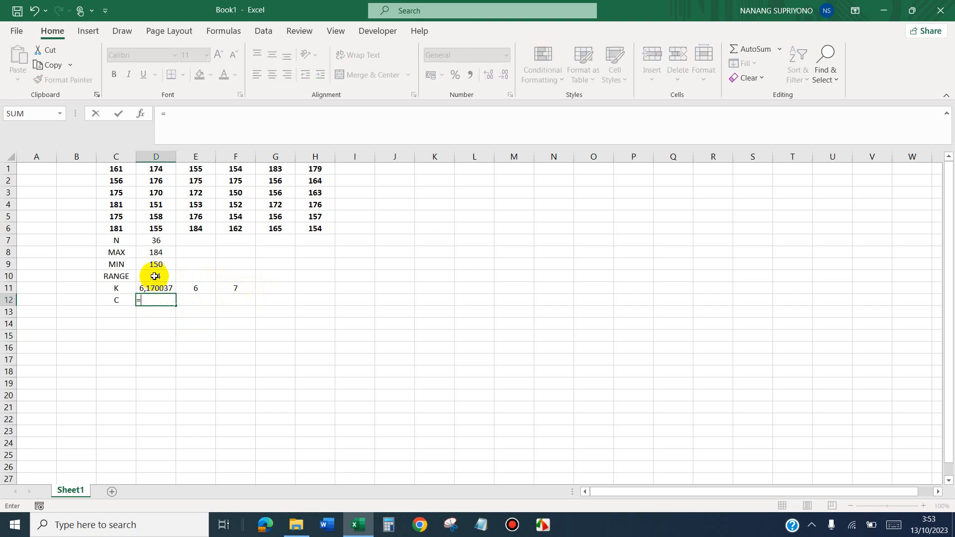
{"action": "left_click", "coordinate": [155, 276]}
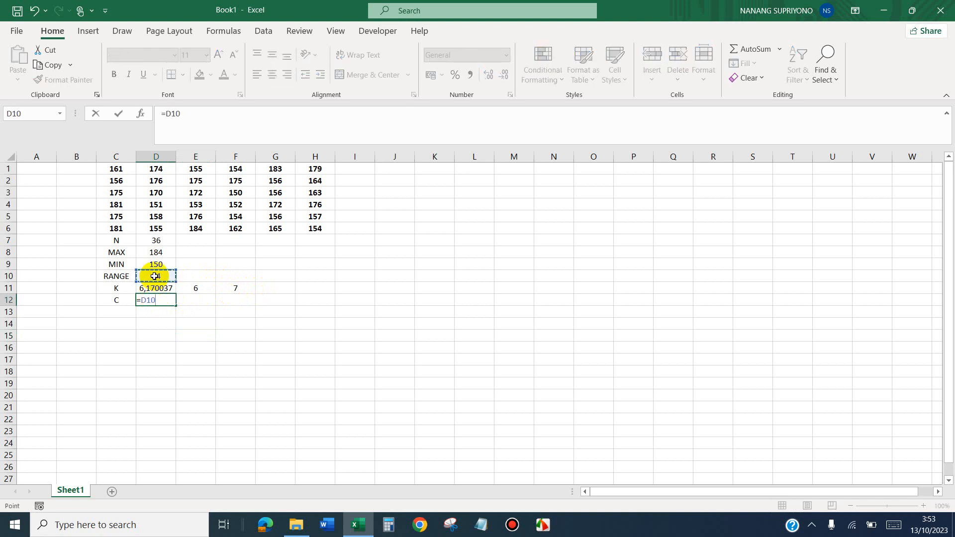
{"action": "type", "text": "/"}
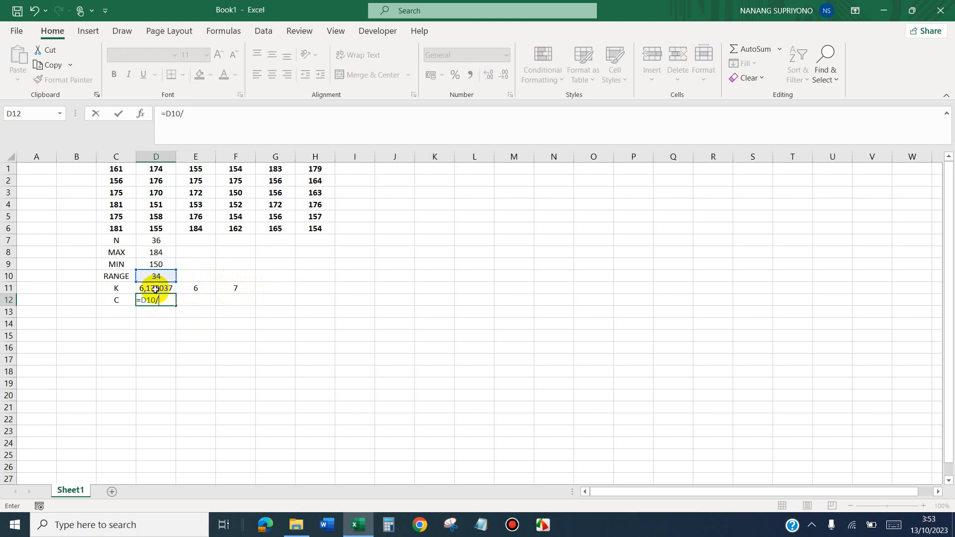
{"action": "left_click", "coordinate": [155, 289]}
{"action": "key", "text": "Return"}
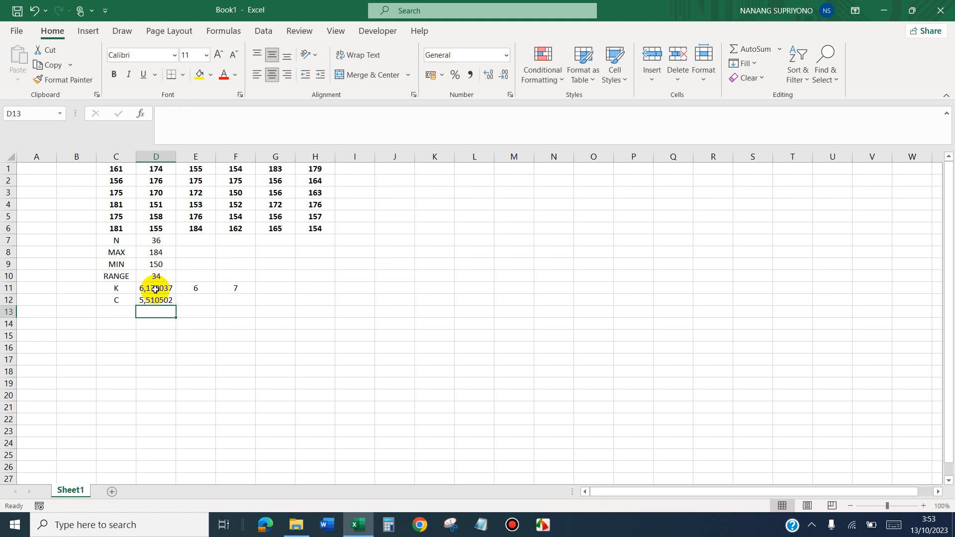
Copy the whole-number value 6 from cell E11 into cell E12 beside the C result
{"action": "left_click", "coordinate": [197, 299]}
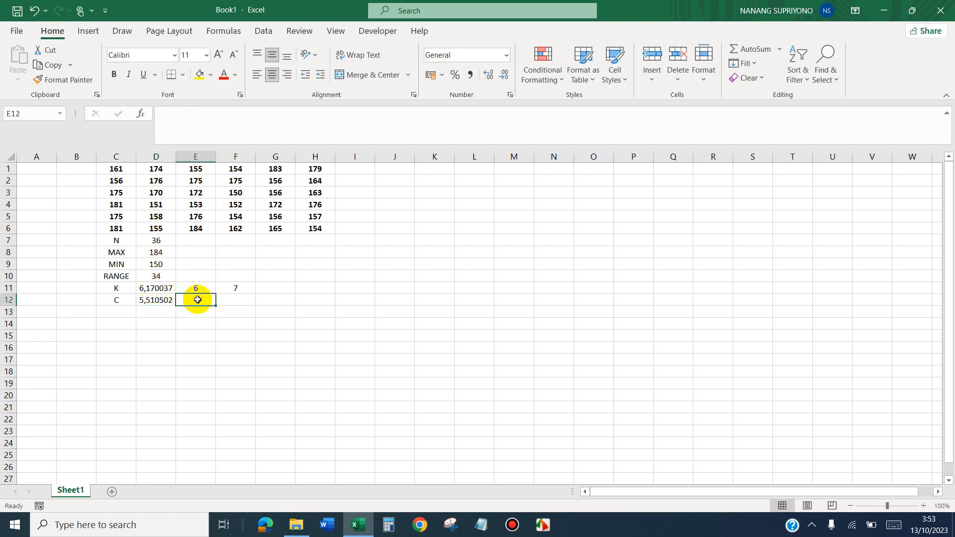
{"action": "left_click", "coordinate": [197, 291]}
{"action": "key", "text": "ctrl+c"}
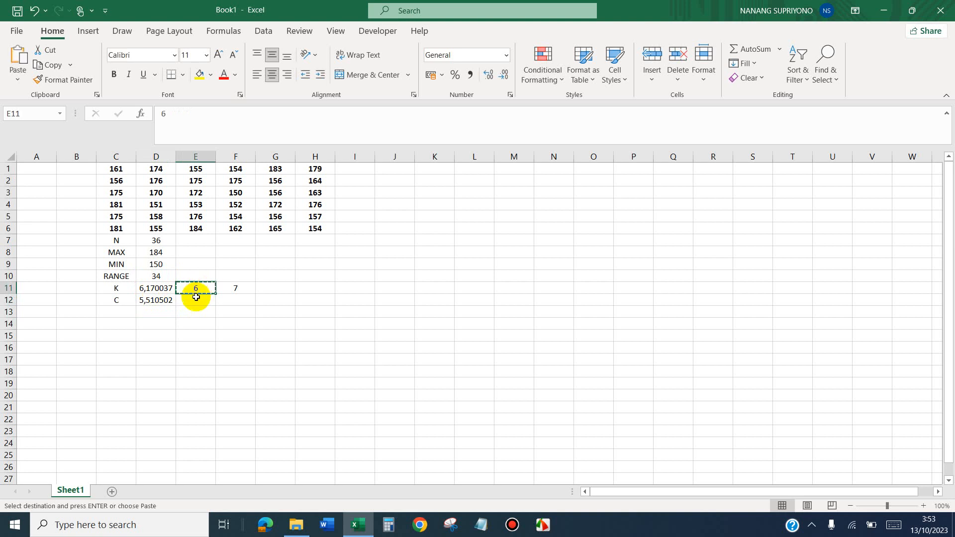
{"action": "left_click", "coordinate": [195, 300]}
{"action": "key", "text": "ctrl+v"}
{"action": "left_click", "coordinate": [209, 363]}
{"action": "left_click", "coordinate": [197, 338]}
{"action": "key", "text": "Escape"}
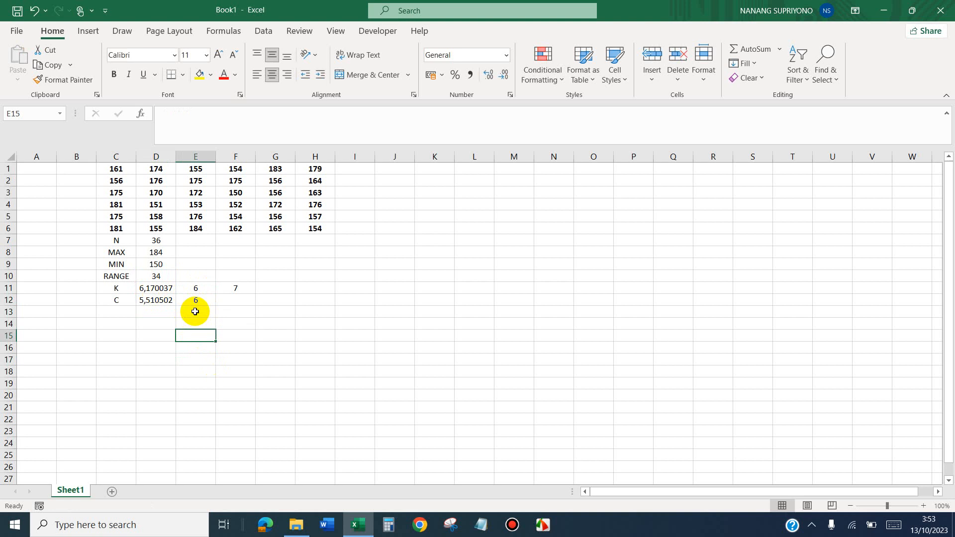
{"action": "left_click", "coordinate": [195, 288]}
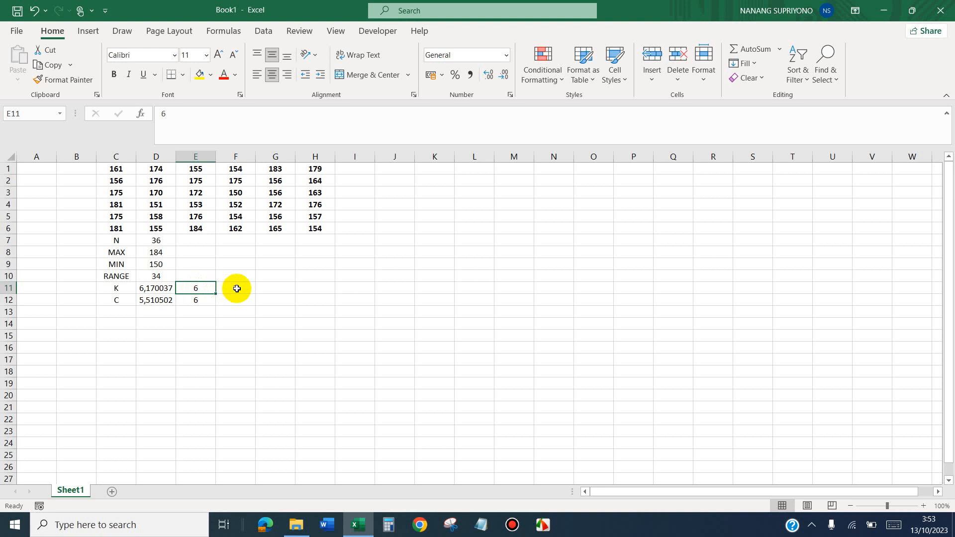
Enter the class limit headings BB in cell G7 and BA in cell H7
{"action": "left_click", "coordinate": [274, 243]}
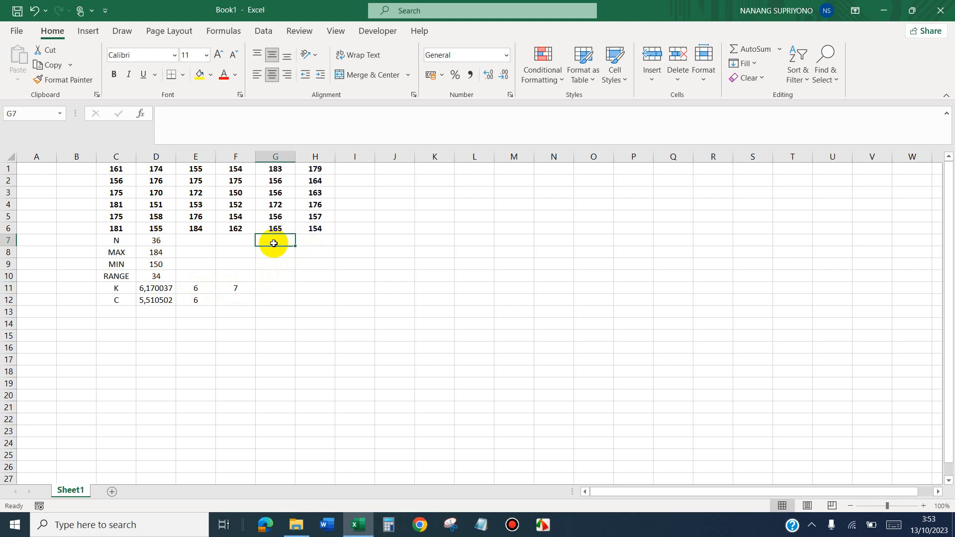
{"action": "type", "text": "BB"}
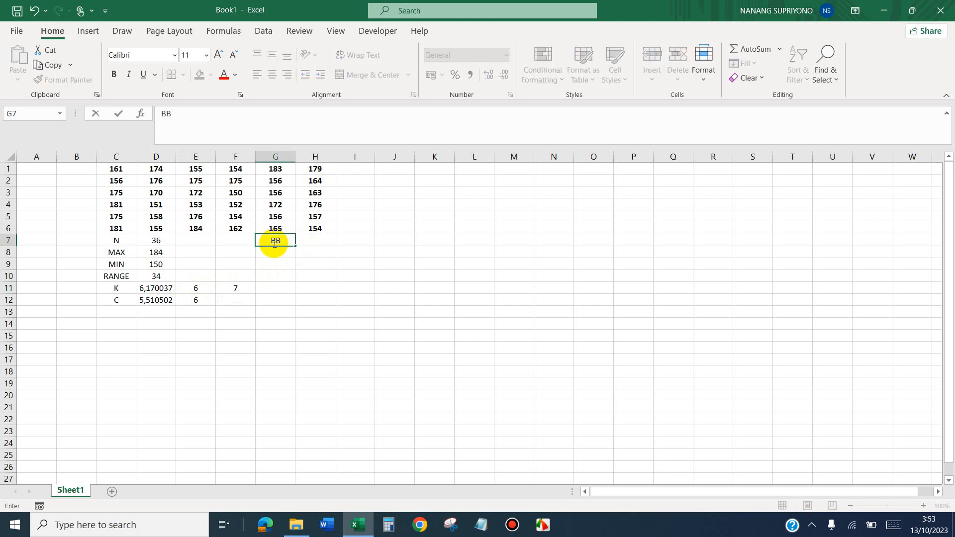
{"action": "left_click", "coordinate": [315, 241]}
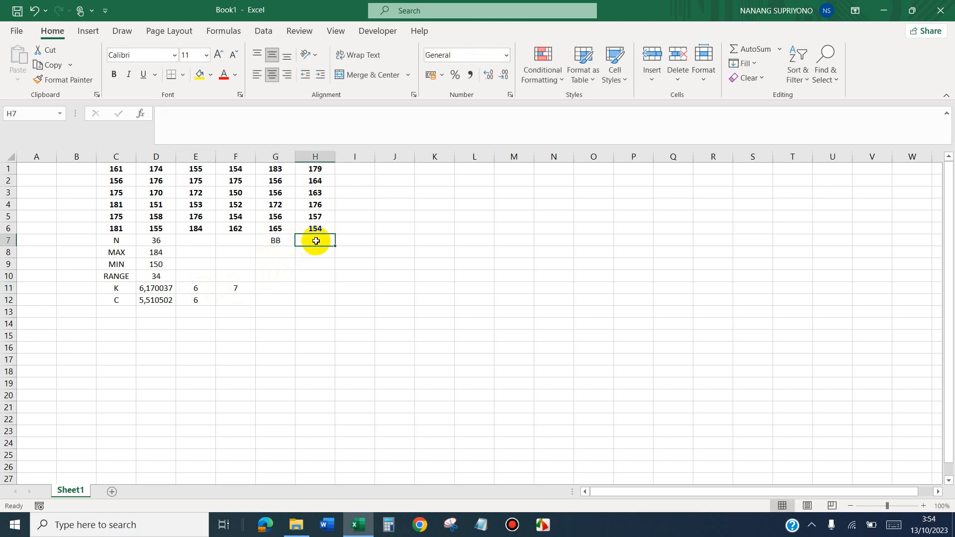
{"action": "type", "text": "BA"}
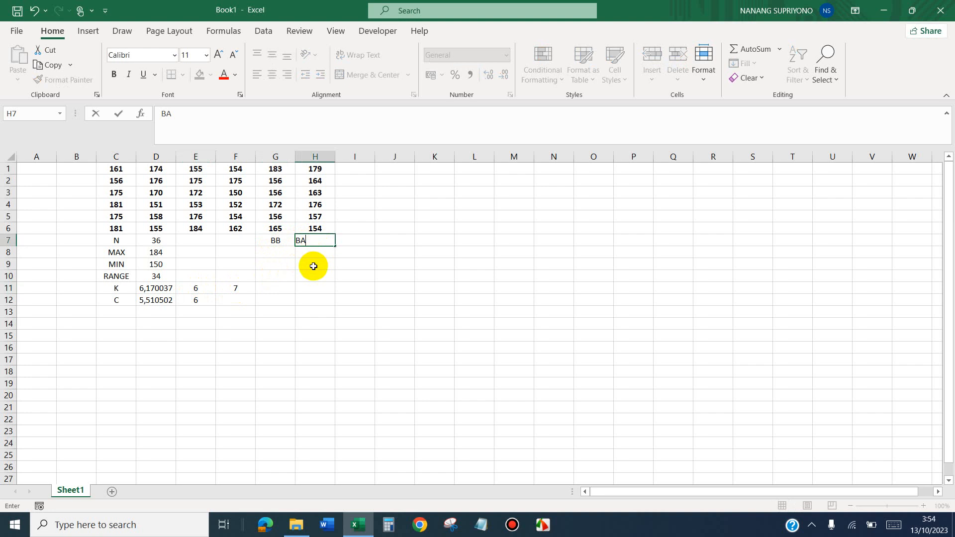
{"action": "left_click", "coordinate": [313, 266]}
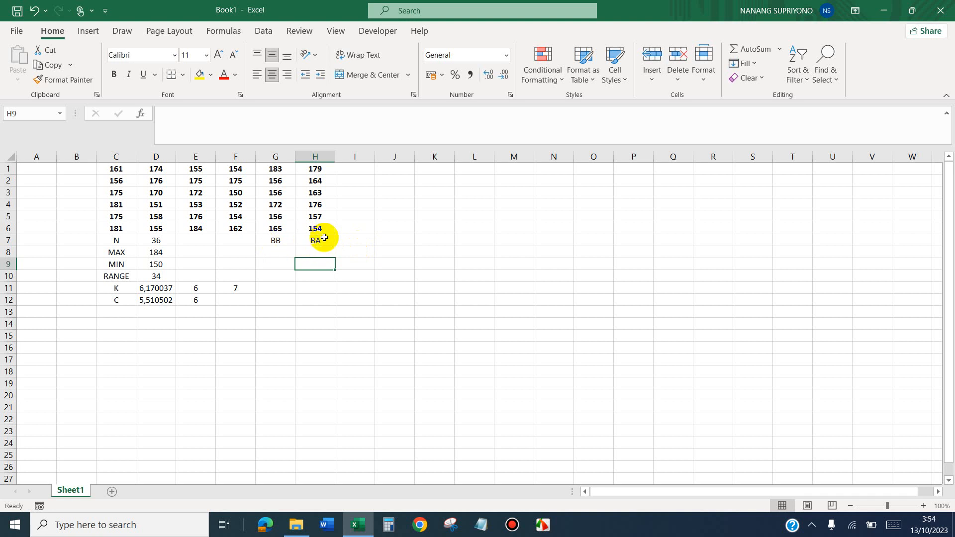
Enter the headings KELAS in cell K7 and FREKUENSI in cell L7, and widen column L to fit its heading
{"action": "left_click", "coordinate": [442, 242]}
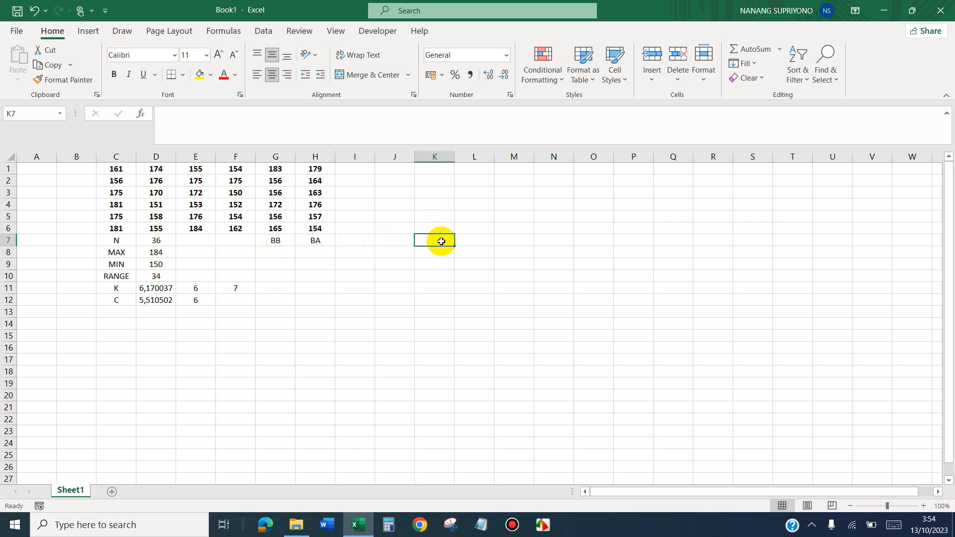
{"action": "type", "text": "KELAS"}
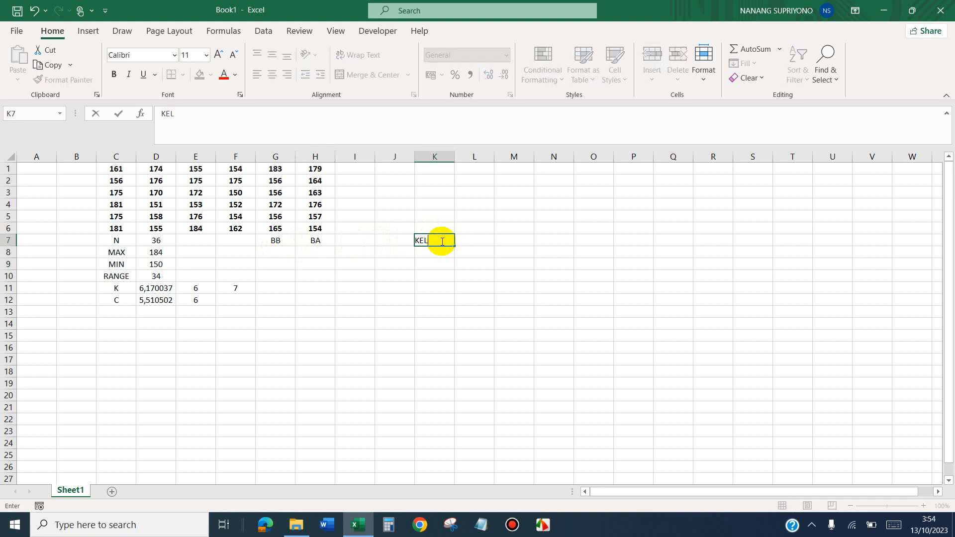
{"action": "left_click", "coordinate": [474, 240]}
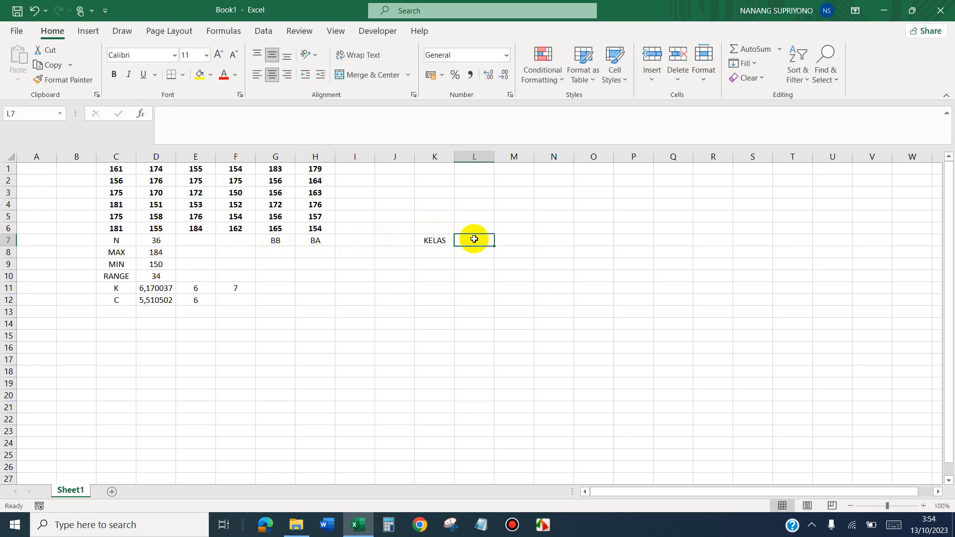
{"action": "type", "text": "FREKU"}
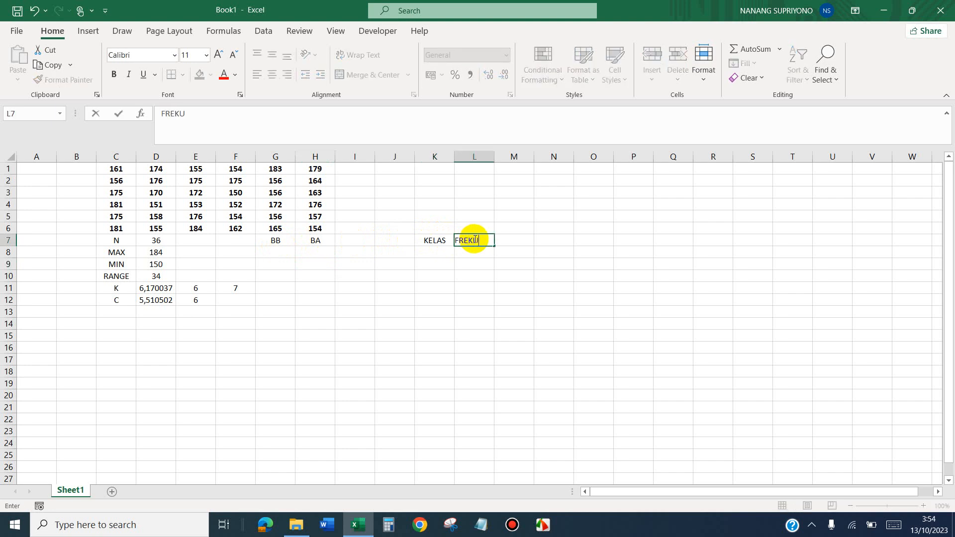
{"action": "type", "text": "ENS"}
{"action": "key", "text": "Return"}
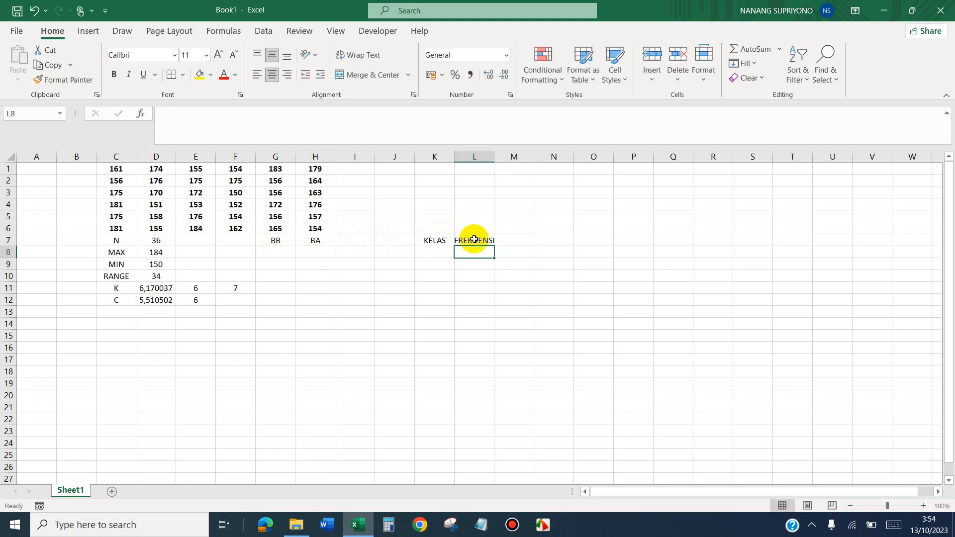
{"action": "left_click", "coordinate": [467, 156]}
{"action": "left_click_drag", "start_coordinate": [494, 158], "coordinate": [508, 159]}
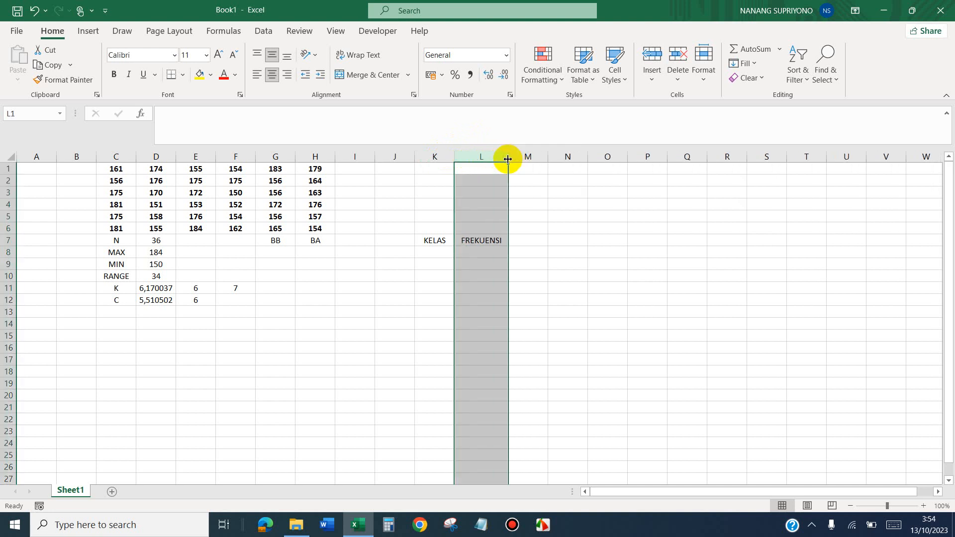
{"action": "left_click", "coordinate": [430, 272]}
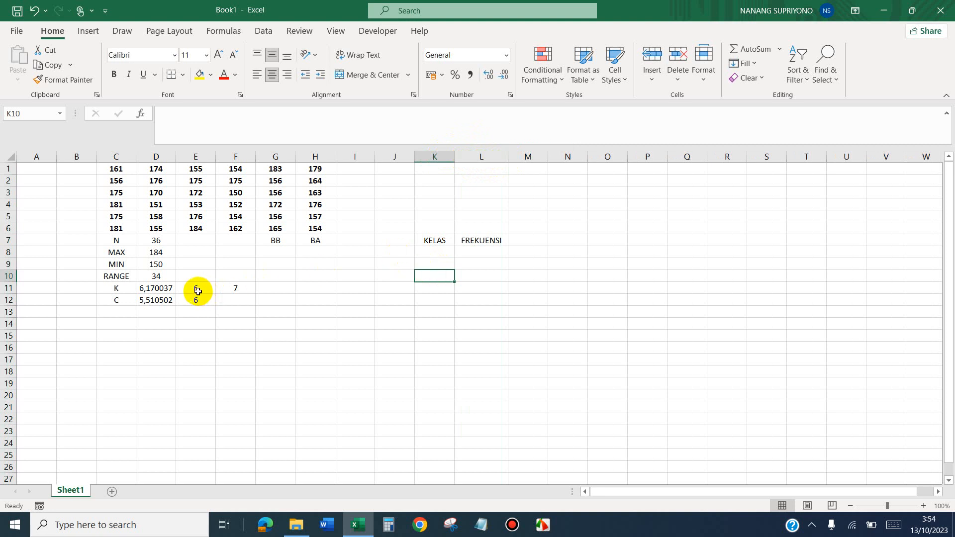
Number the classes from 1 to 6 in cells I8 to I13 by extending the series 1, 2
{"action": "left_click", "coordinate": [353, 251]}
{"action": "type", "text": "1"}
{"action": "key", "text": "Return"}
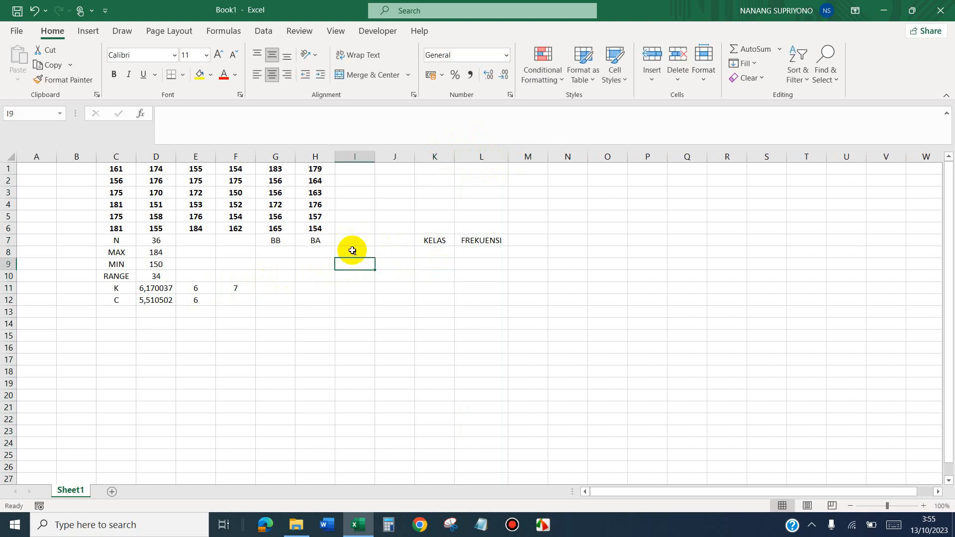
{"action": "type", "text": "2"}
{"action": "key", "text": "Return"}
{"action": "left_click_drag", "start_coordinate": [357, 251], "coordinate": [362, 259]}
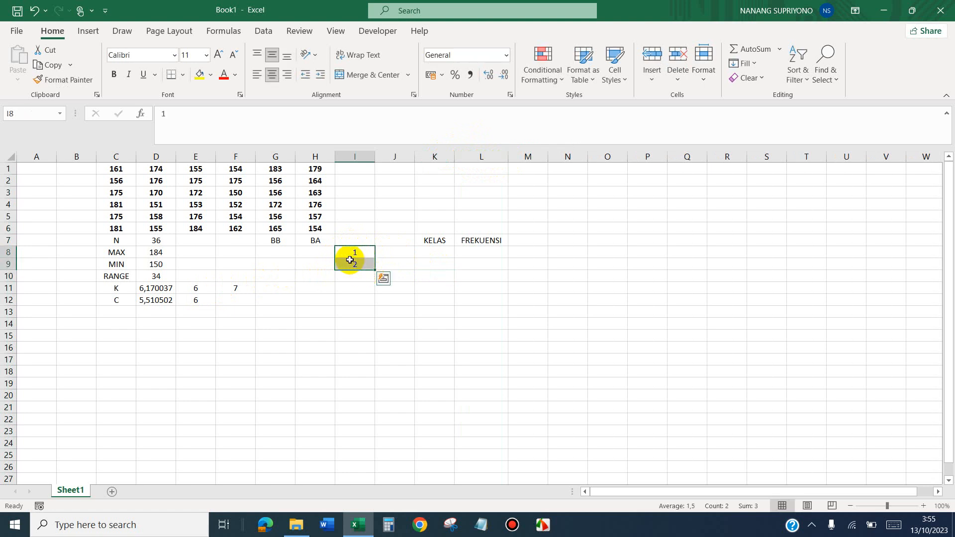
{"action": "left_click_drag", "start_coordinate": [373, 276], "coordinate": [370, 315]}
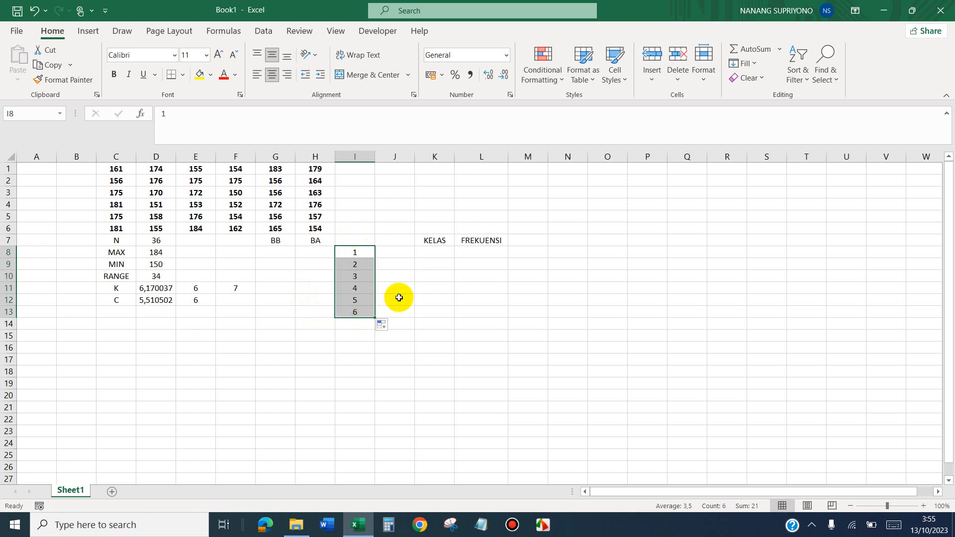
Set the first BB value in cell G8 to the MIN value with the formula =D9
{"action": "left_click", "coordinate": [274, 254]}
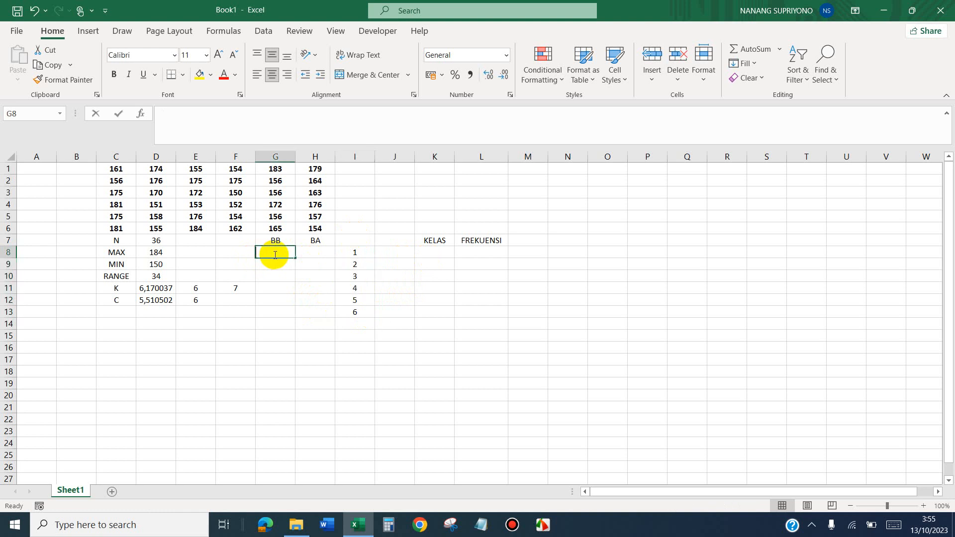
{"action": "type", "text": "="}
{"action": "left_click", "coordinate": [153, 265]}
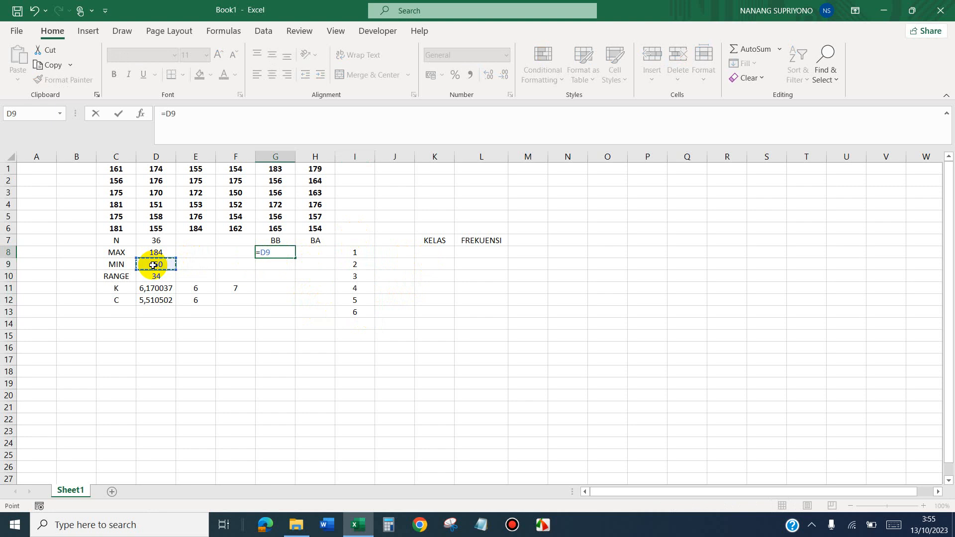
{"action": "key", "text": "Return"}
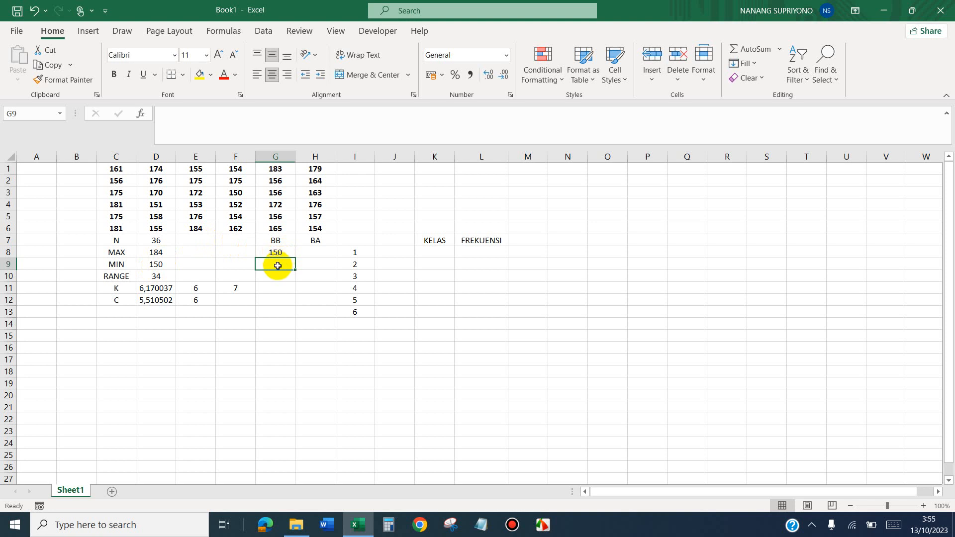
Calculate the second BB value in cell G9 with =G8+$E$12, keeping the class width reference absolute
{"action": "type", "text": "="}
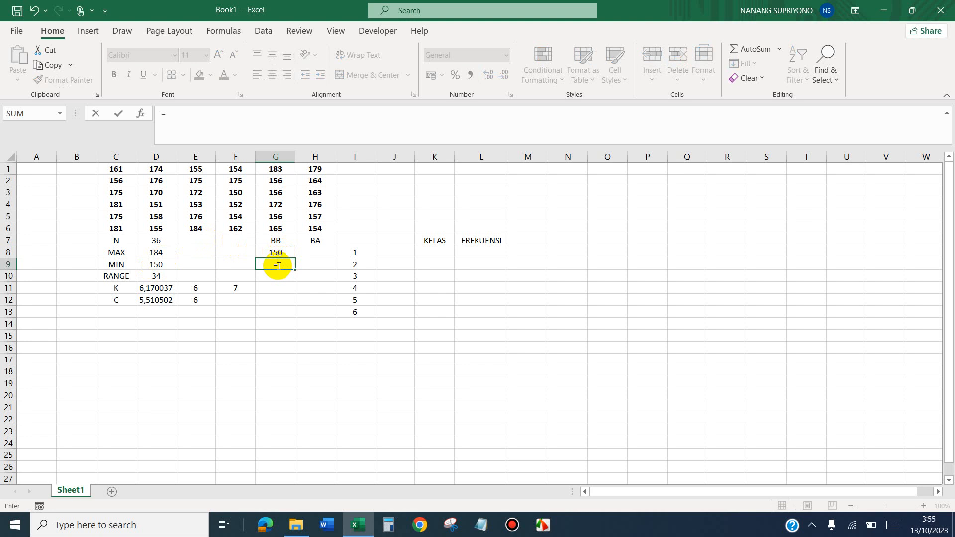
{"action": "left_click", "coordinate": [273, 253]}
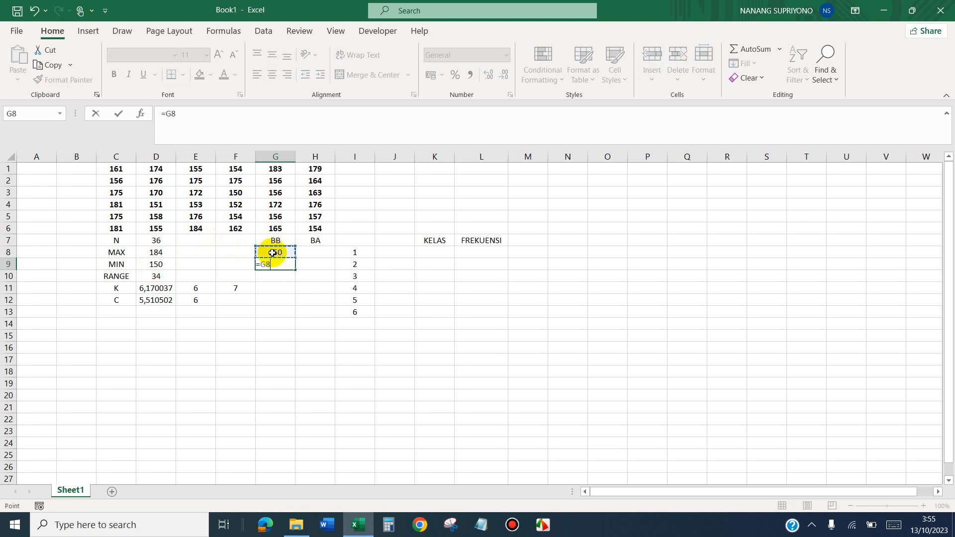
{"action": "type", "text": "+"}
{"action": "left_click", "coordinate": [197, 301]}
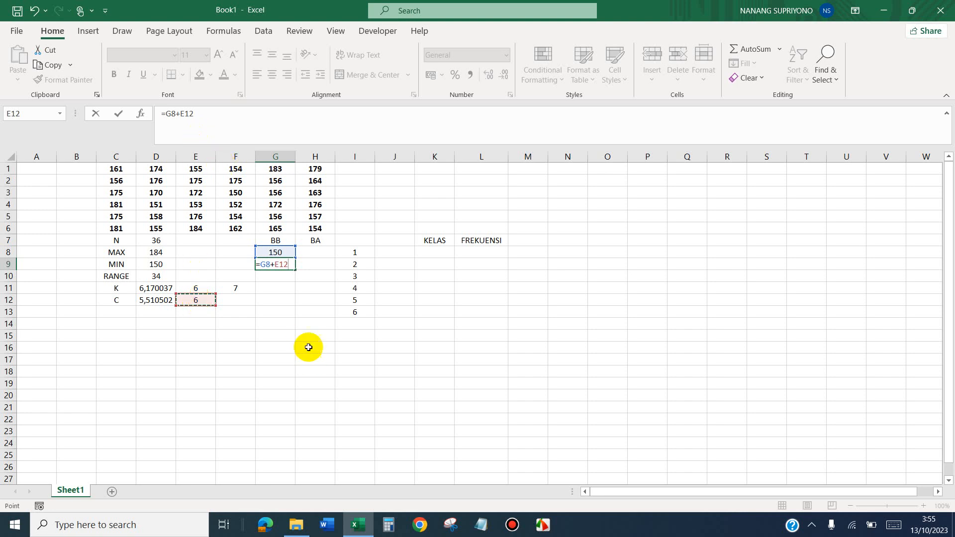
{"action": "left_click", "coordinate": [276, 264]}
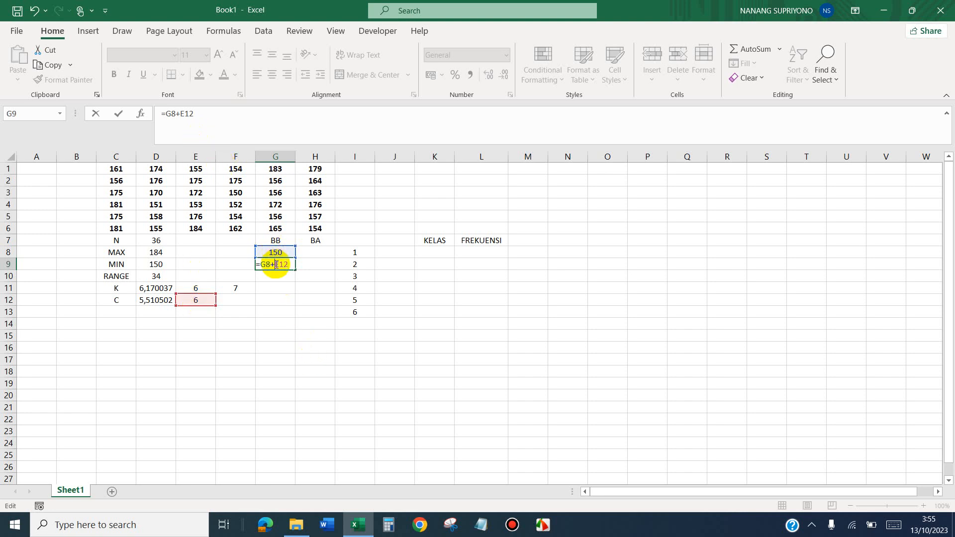
{"action": "type", "text": "$E$"}
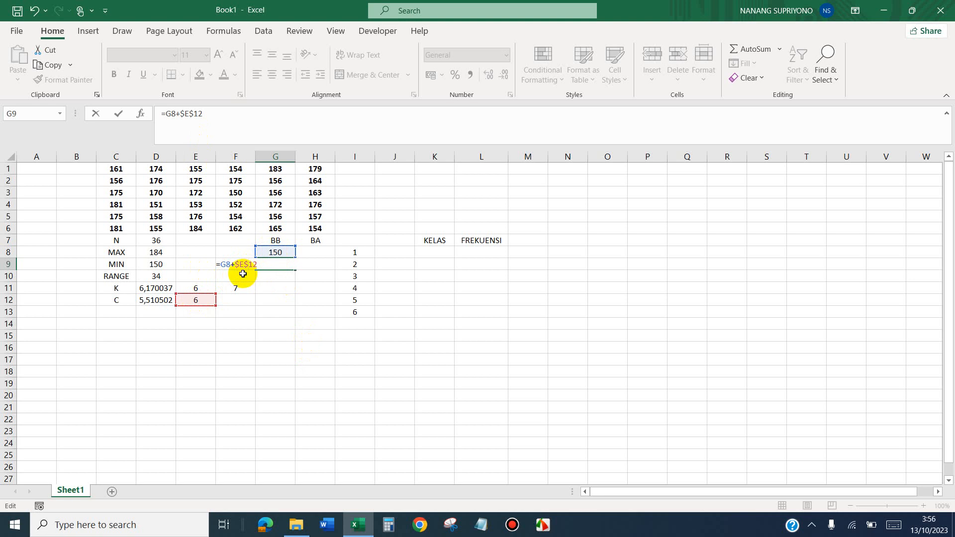
{"action": "key", "text": "Return"}
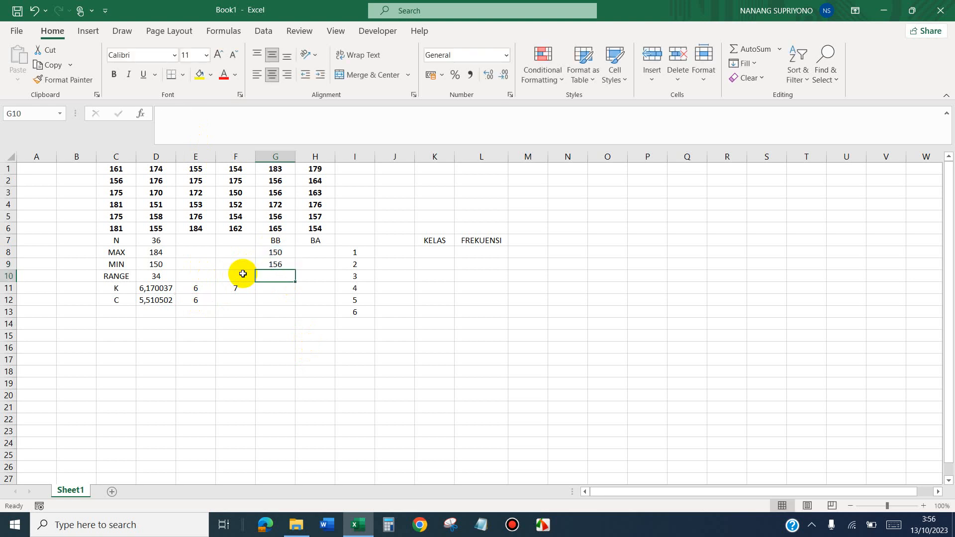
Calculate the first BA value in cell H8 with the formula =G9-1
{"action": "left_click", "coordinate": [308, 252]}
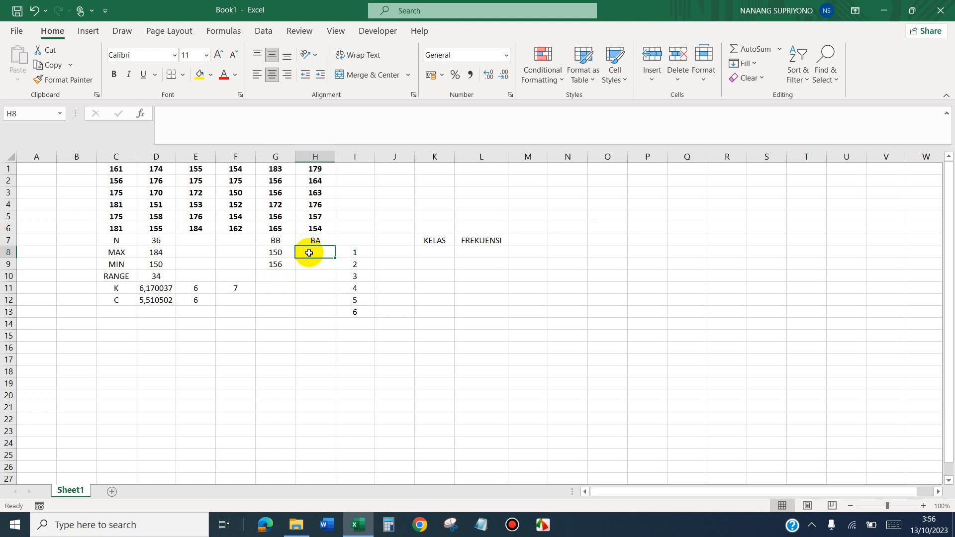
{"action": "type", "text": "="}
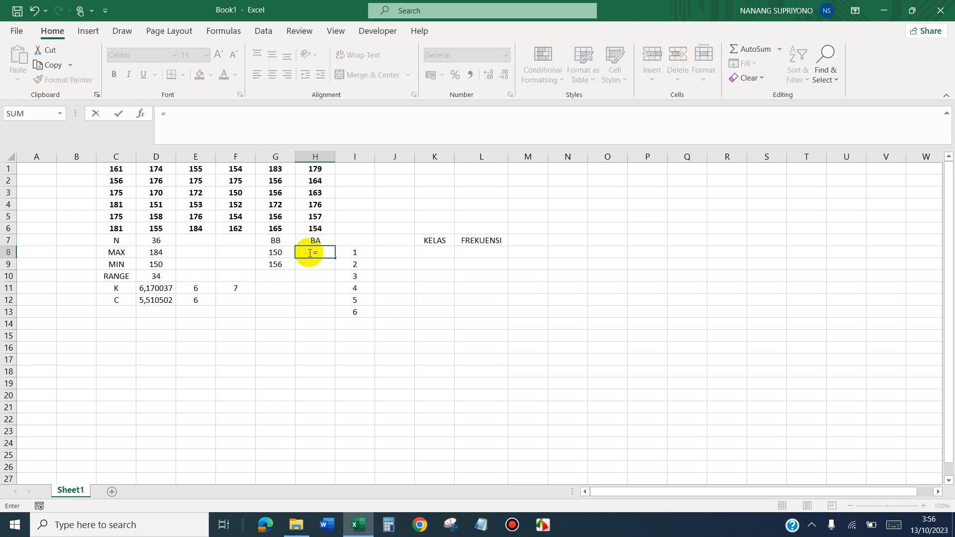
{"action": "left_click", "coordinate": [278, 265]}
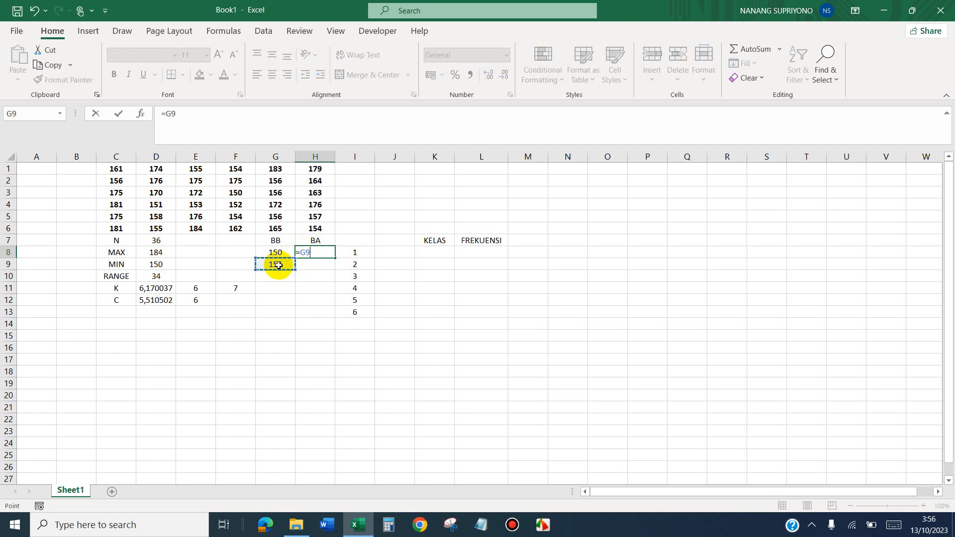
{"action": "type", "text": "-1"}
{"action": "key", "text": "Return"}
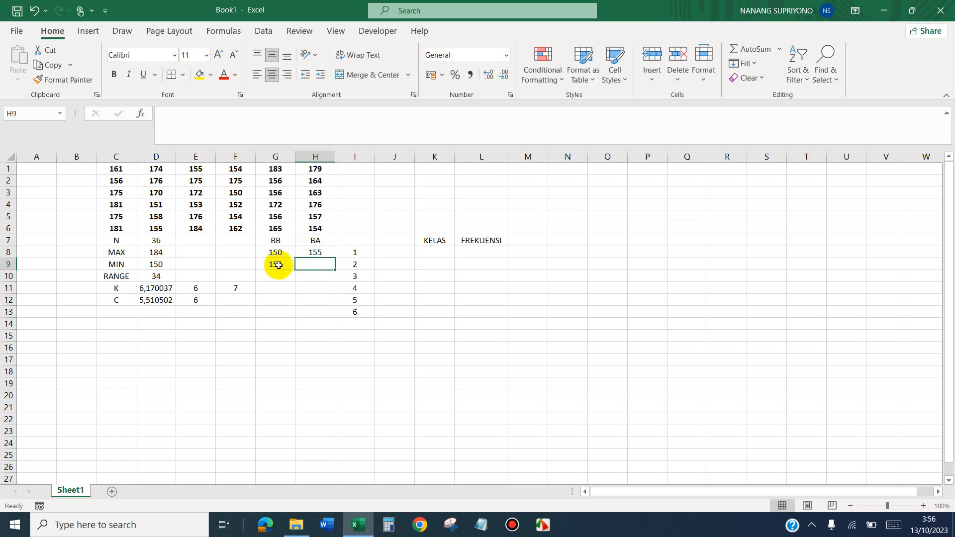
Calculate the second BA value in cell H9 with =H8+$E$12, keeping the class width reference absolute
{"action": "type", "text": "="}
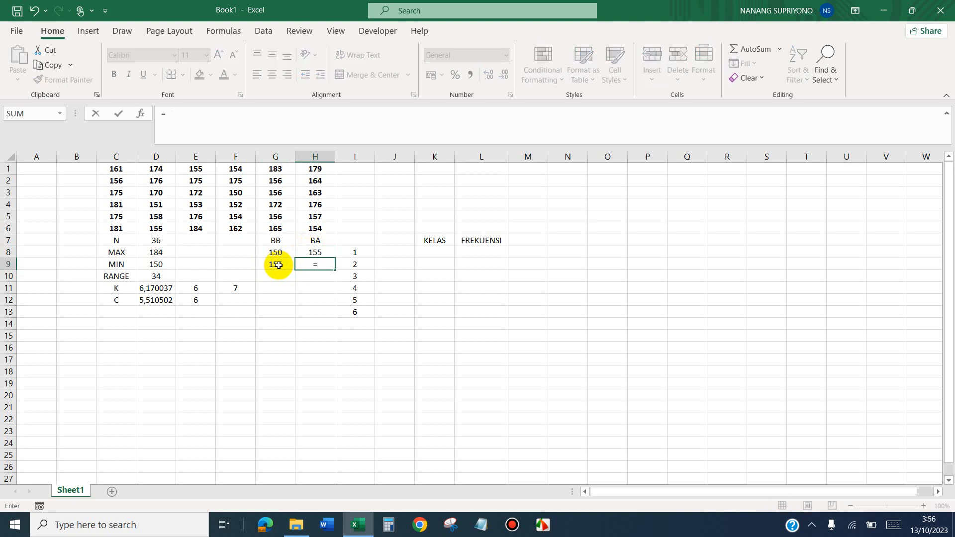
{"action": "left_click", "coordinate": [311, 251]}
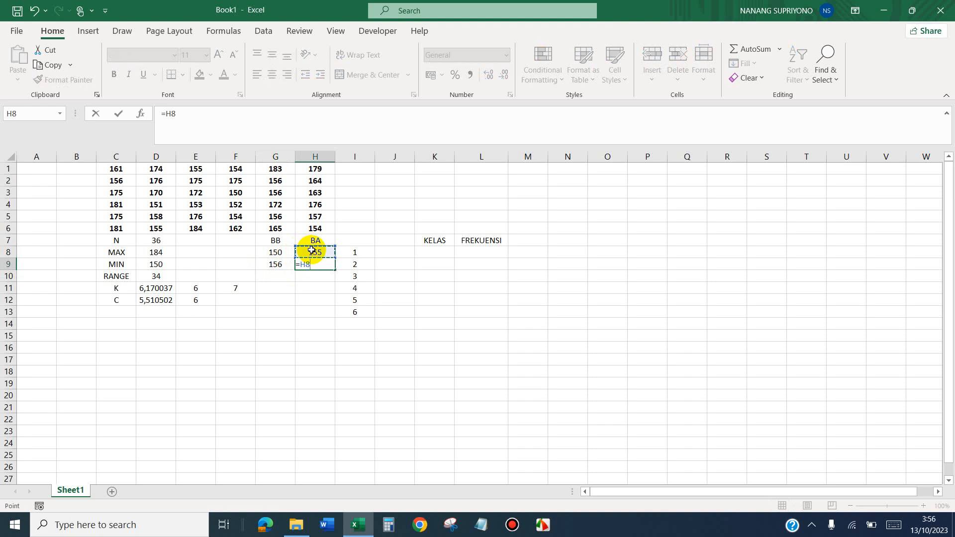
{"action": "type", "text": "+"}
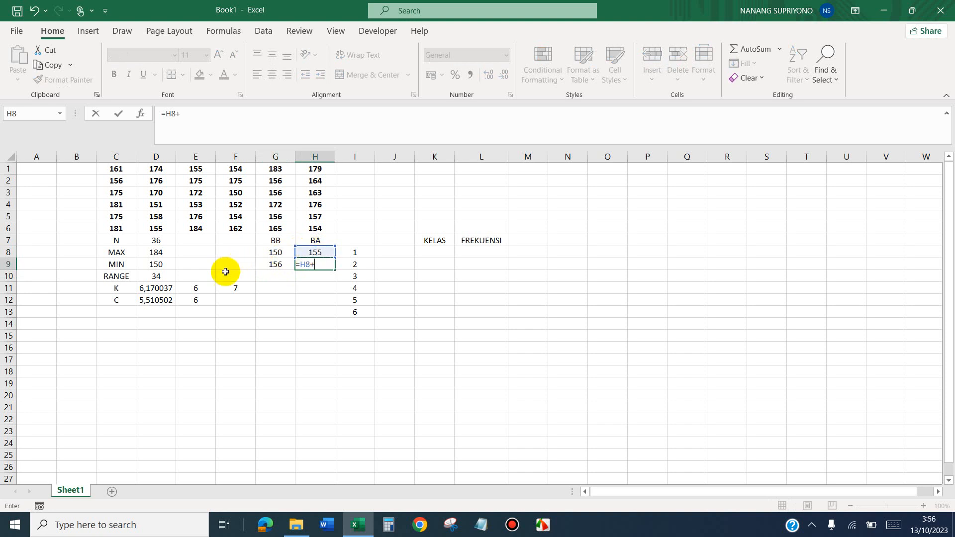
{"action": "left_click", "coordinate": [199, 300]}
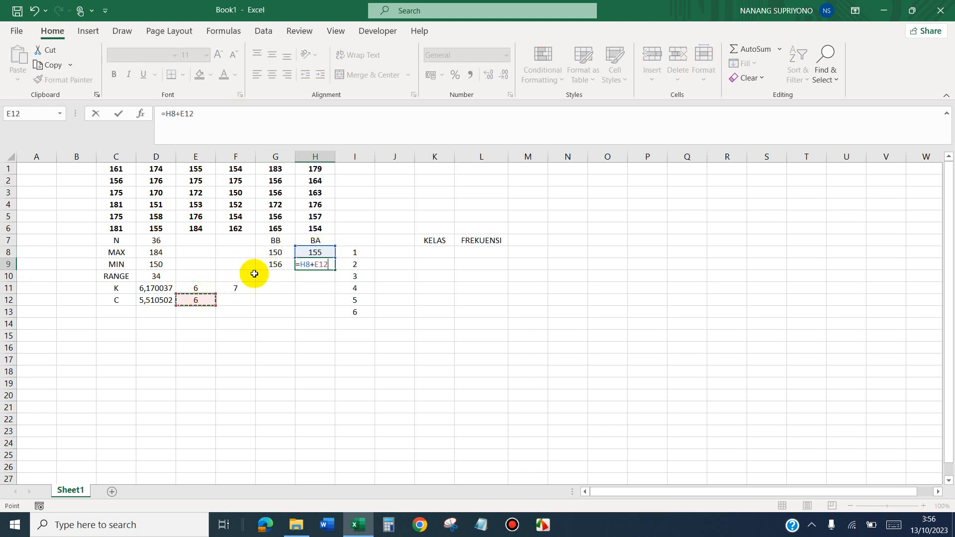
{"action": "left_click", "coordinate": [316, 266]}
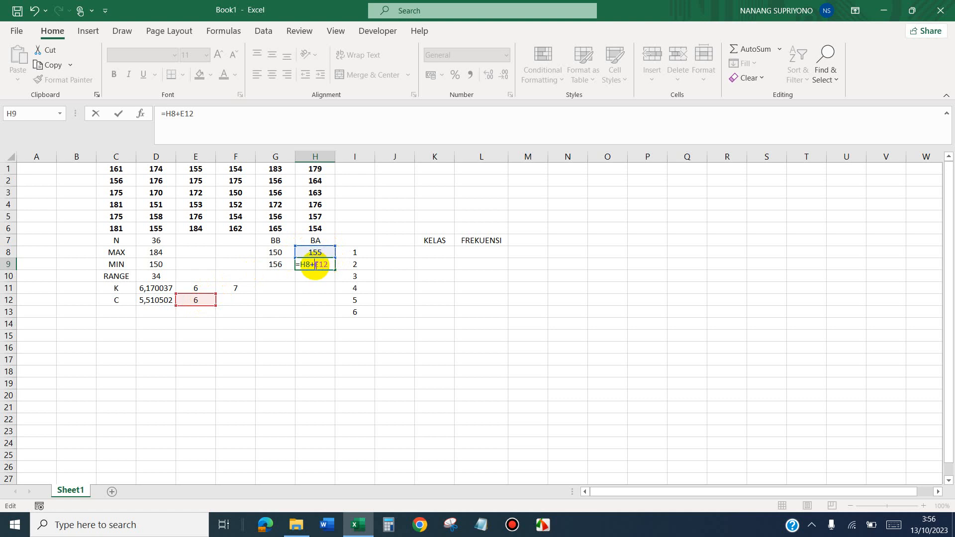
{"action": "type", "text": "$"}
{"action": "key", "text": "Right"}
{"action": "type", "text": "$"}
{"action": "key", "text": "Return"}
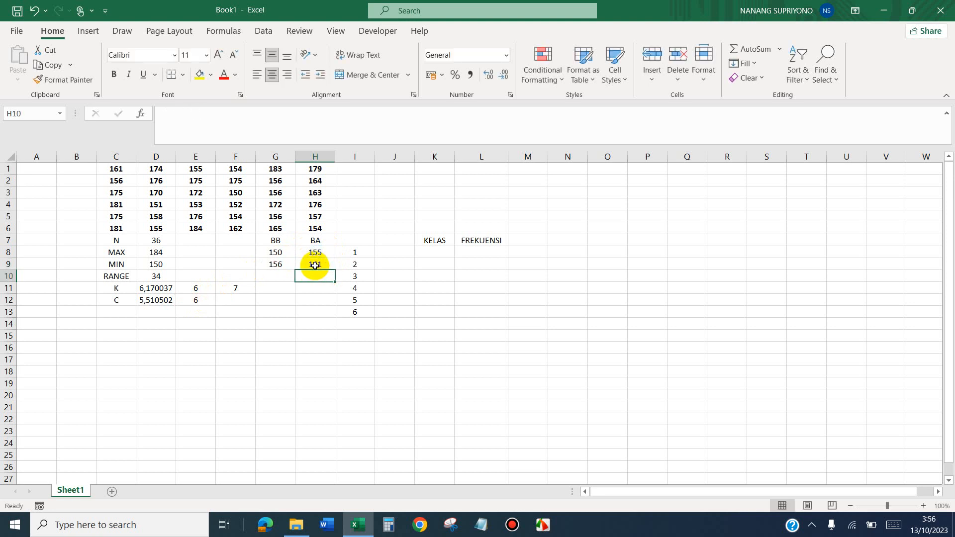
Fill the BB and BA formulas from cells G9:H9 down to row 13 for all six classes
{"action": "left_click", "coordinate": [274, 264]}
{"action": "left_click_drag", "start_coordinate": [295, 269], "coordinate": [316, 264]}
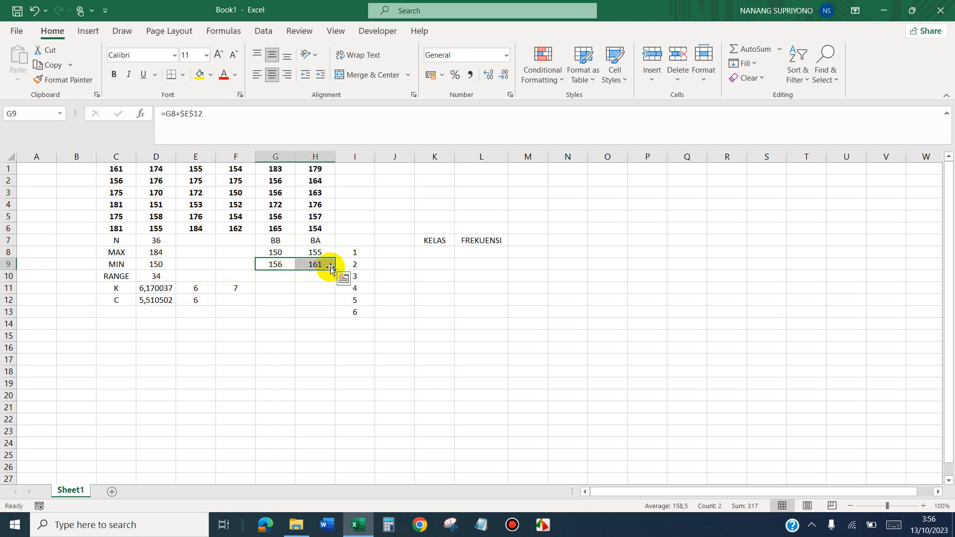
{"action": "left_click_drag", "start_coordinate": [336, 270], "coordinate": [333, 312]}
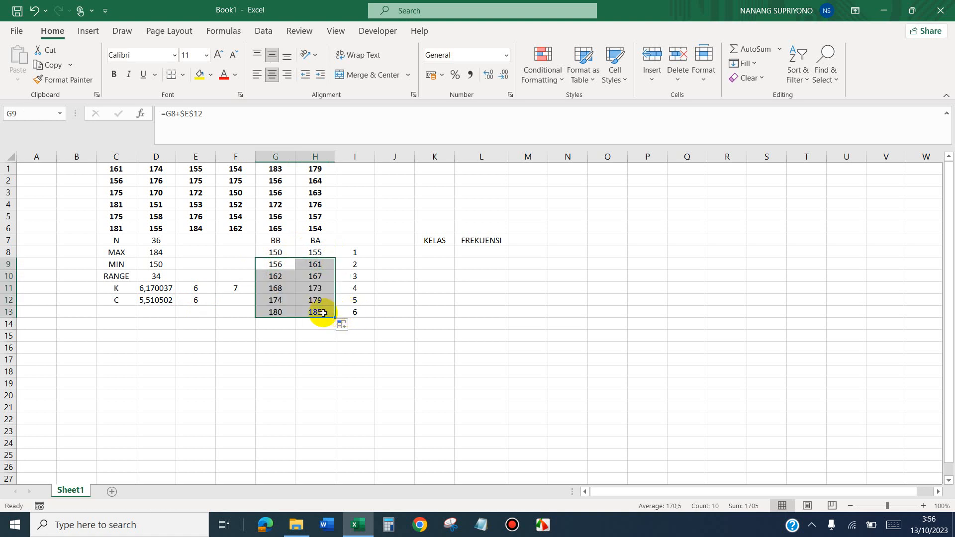
{"action": "left_click", "coordinate": [306, 347]}
Compare the last BA value in cell H13 with the MAX value in D8, and check the K alternative in F11 and class width in E12
{"action": "left_click", "coordinate": [314, 319]}
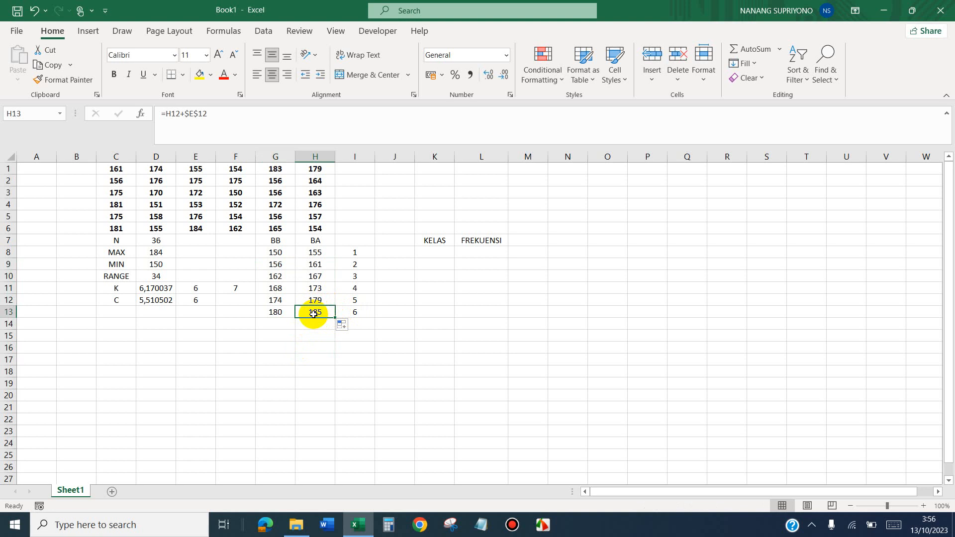
{"action": "left_click", "coordinate": [156, 256]}
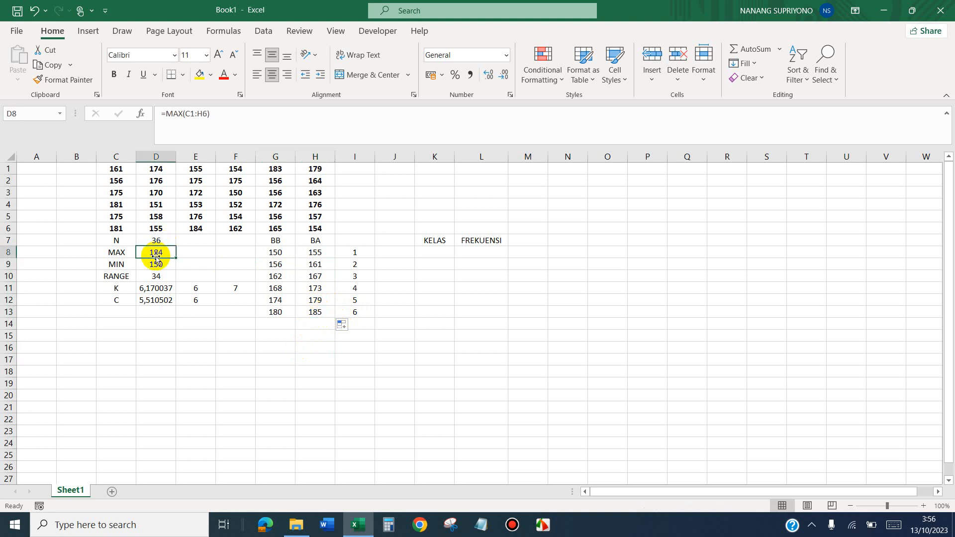
{"action": "left_click", "coordinate": [310, 312]}
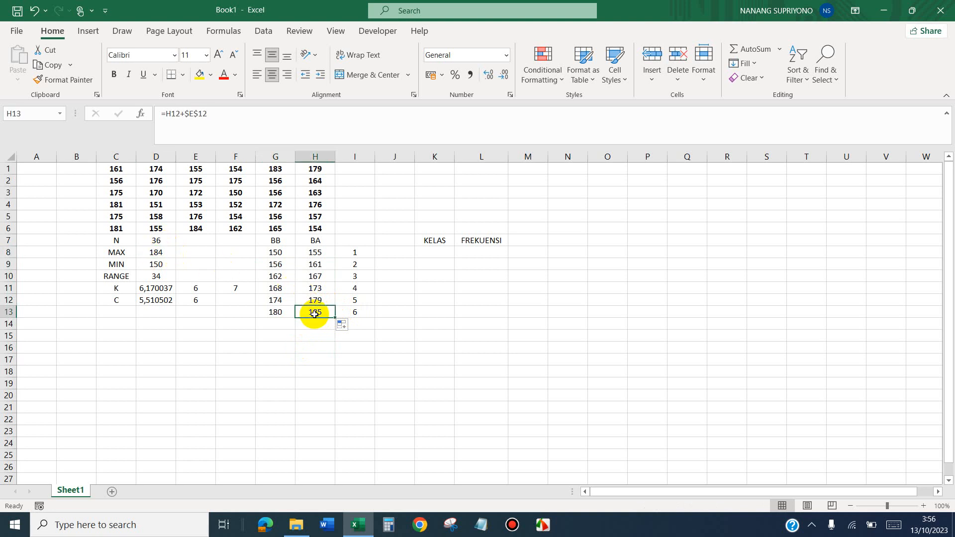
{"action": "left_click", "coordinate": [162, 254]}
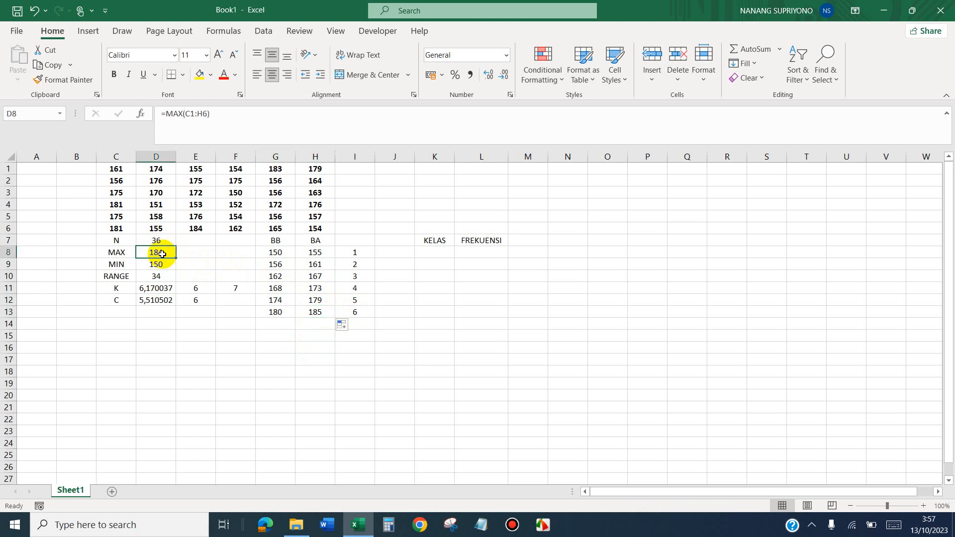
{"action": "left_click", "coordinate": [313, 314]}
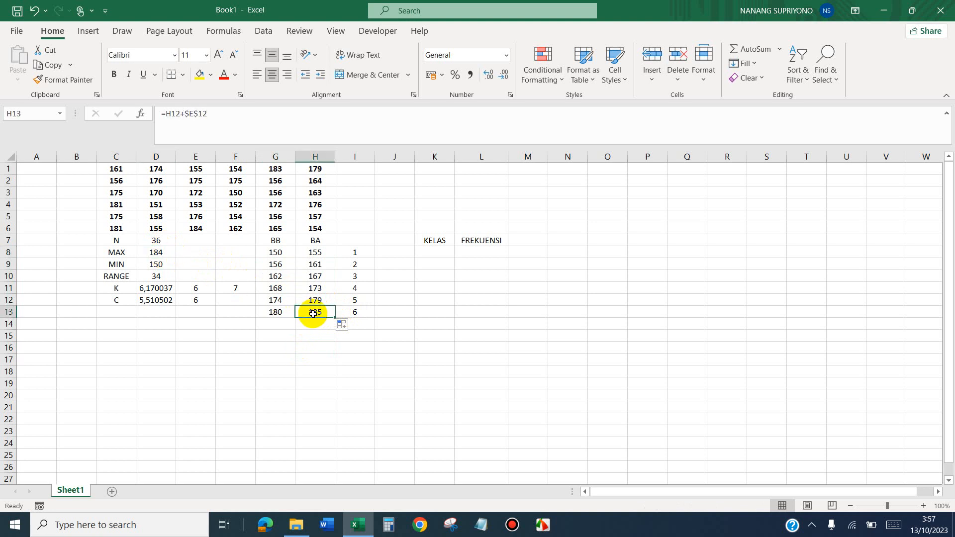
{"action": "left_click", "coordinate": [158, 249]}
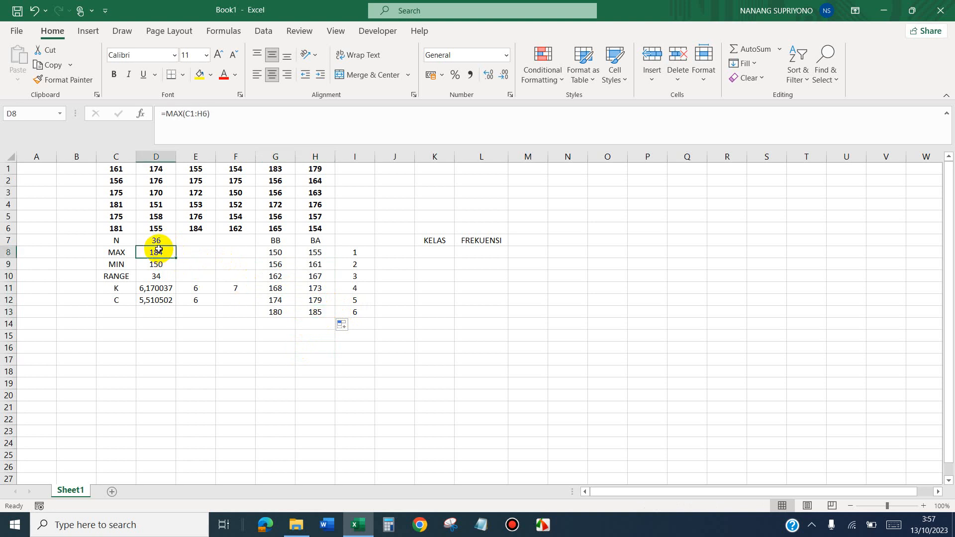
{"action": "left_click", "coordinate": [315, 312]}
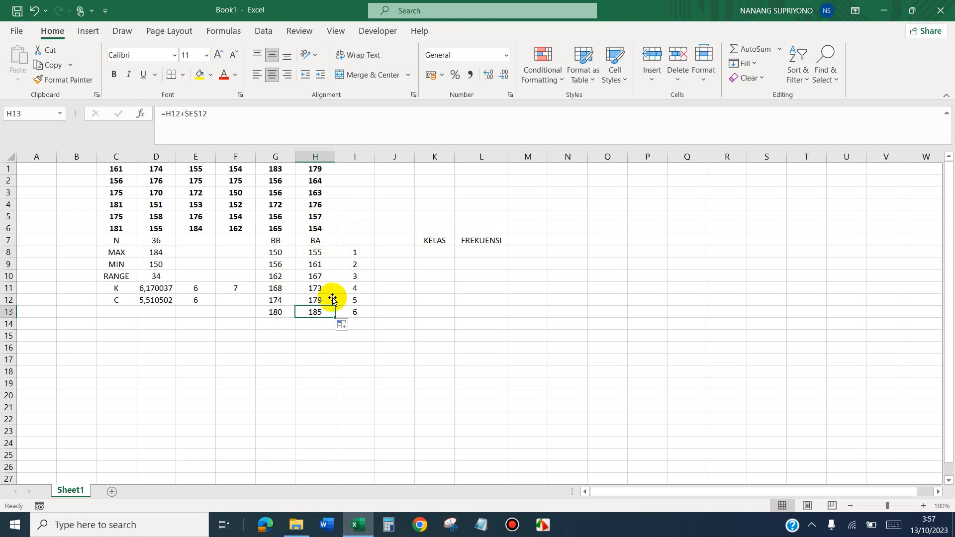
{"action": "left_click", "coordinate": [157, 253]}
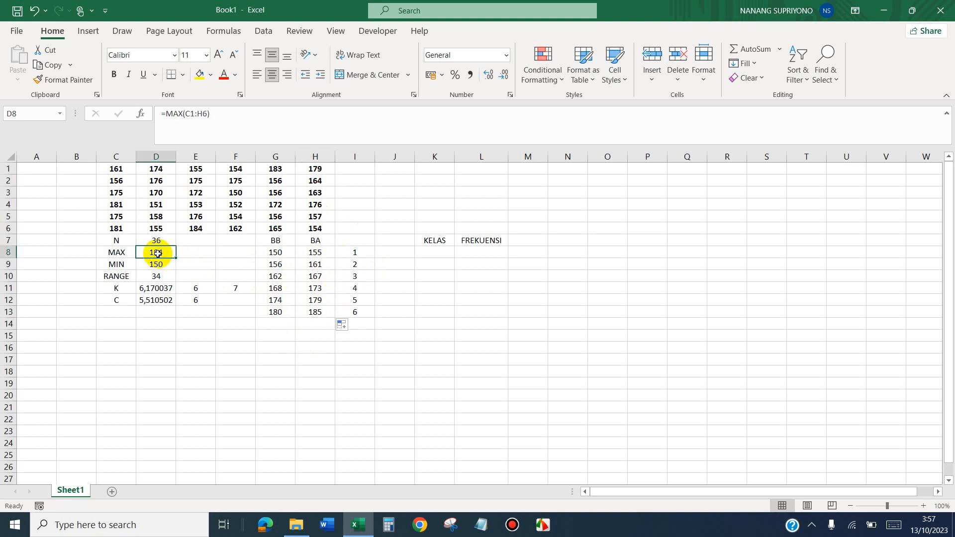
{"action": "left_click", "coordinate": [316, 311]}
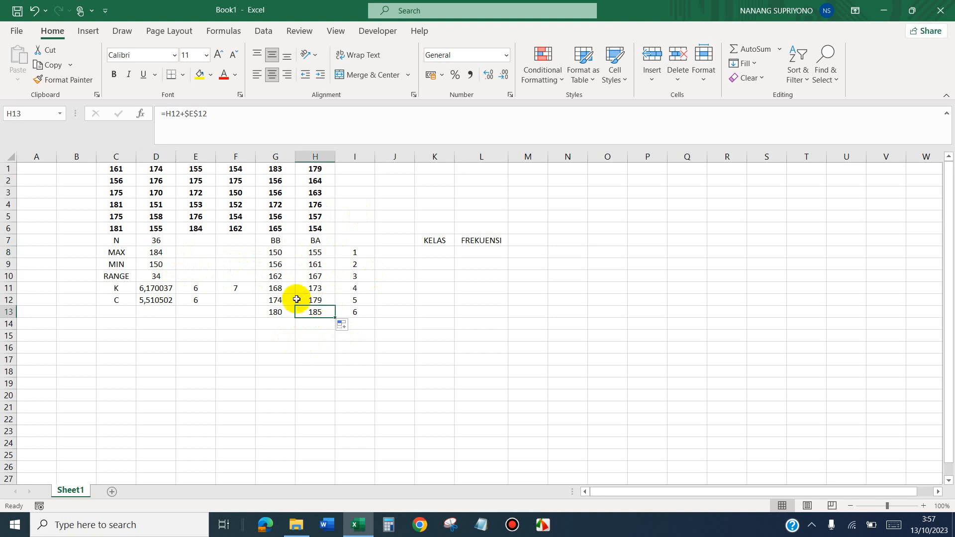
{"action": "left_click", "coordinate": [232, 288]}
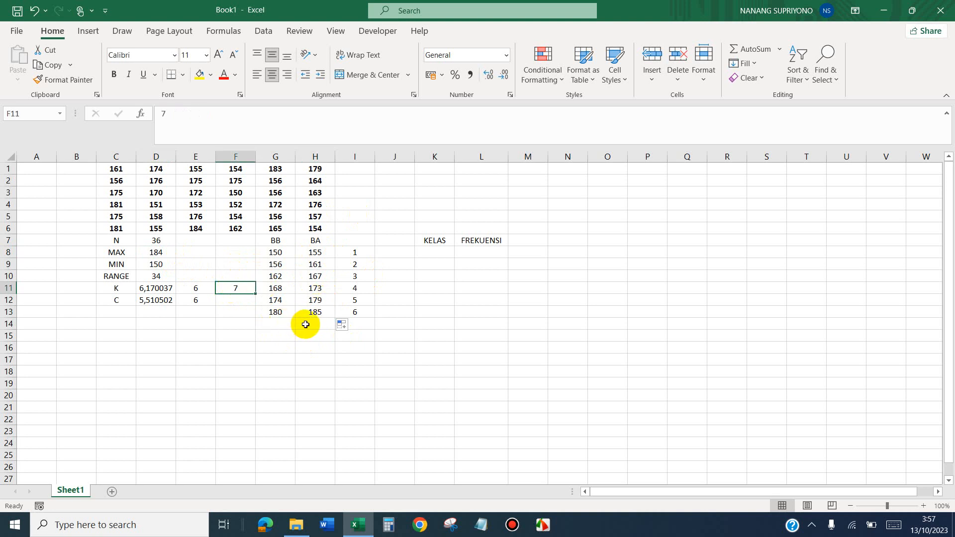
{"action": "left_click", "coordinate": [198, 302]}
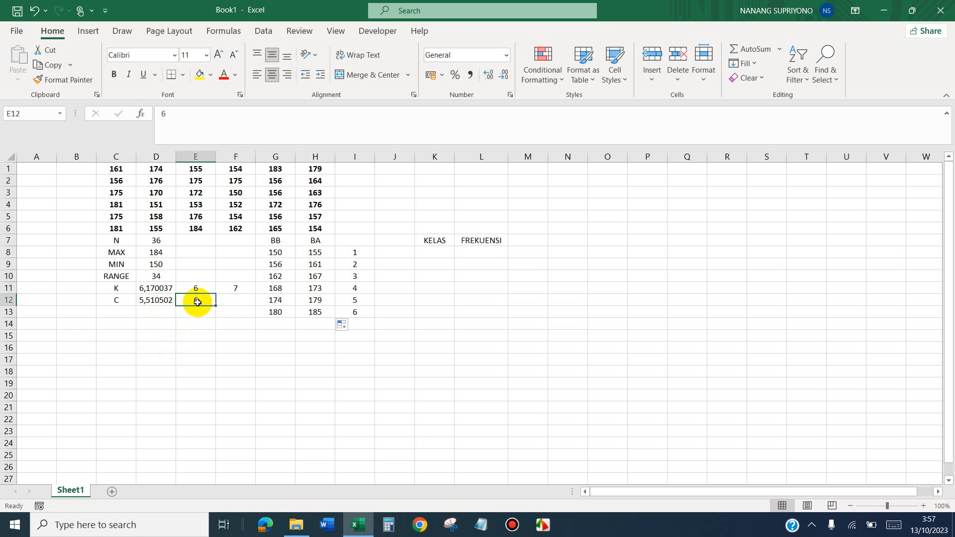
Build the first KELAS label in cell K8 by joining the class limits with the formula =G8&"-"&H8
{"action": "left_click", "coordinate": [434, 252]}
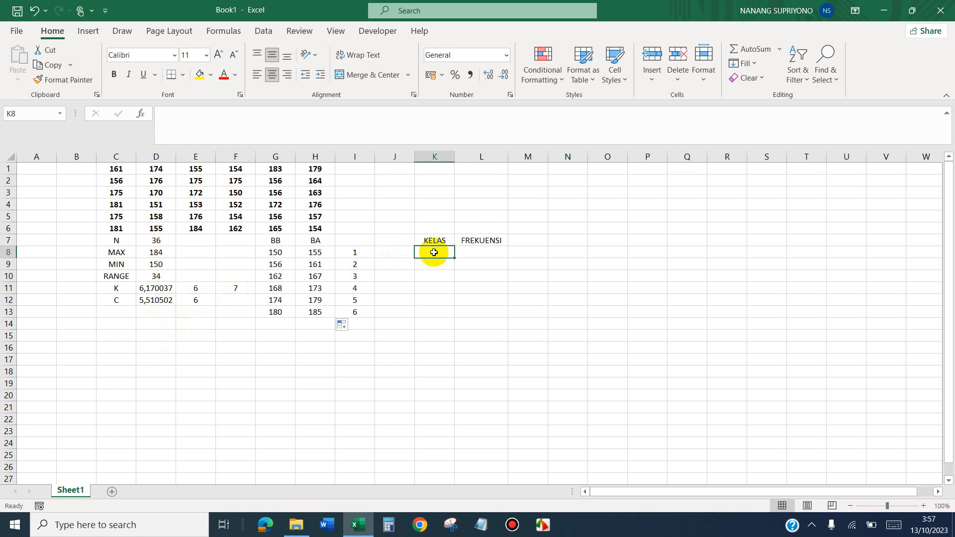
{"action": "type", "text": "="}
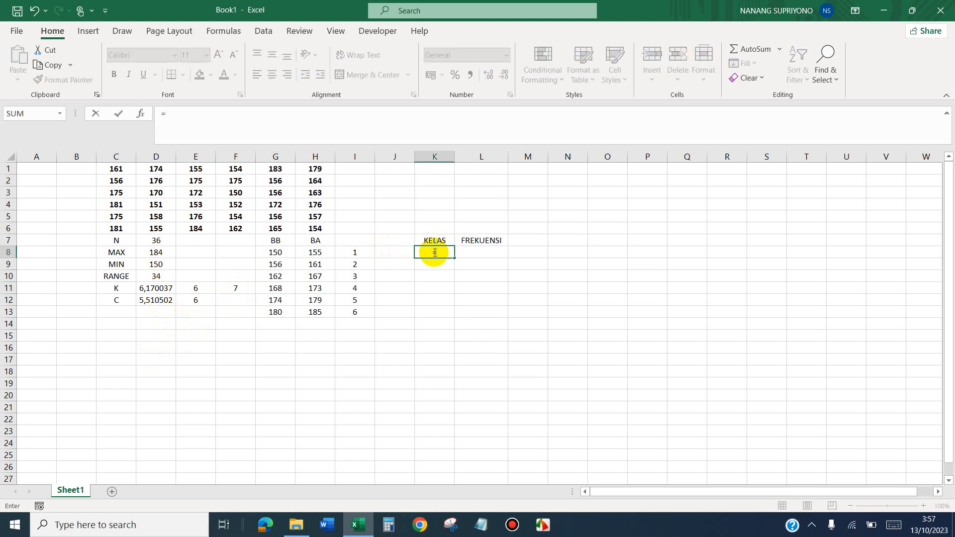
{"action": "left_click", "coordinate": [277, 252]}
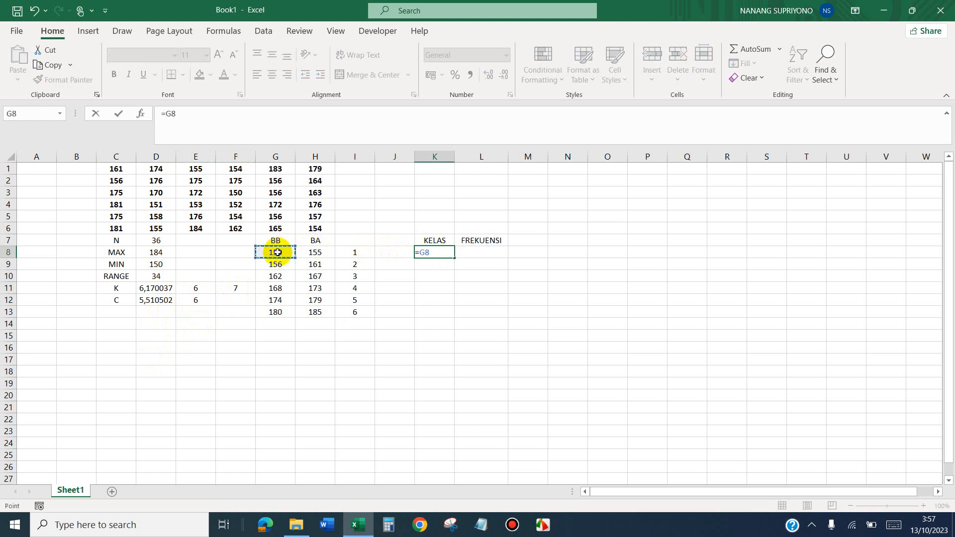
{"action": "type", "text": "&"}
{"action": "key", "text": "BackSpace"}
{"action": "type", "text": "-\"&"}
{"action": "left_click", "coordinate": [318, 252]}
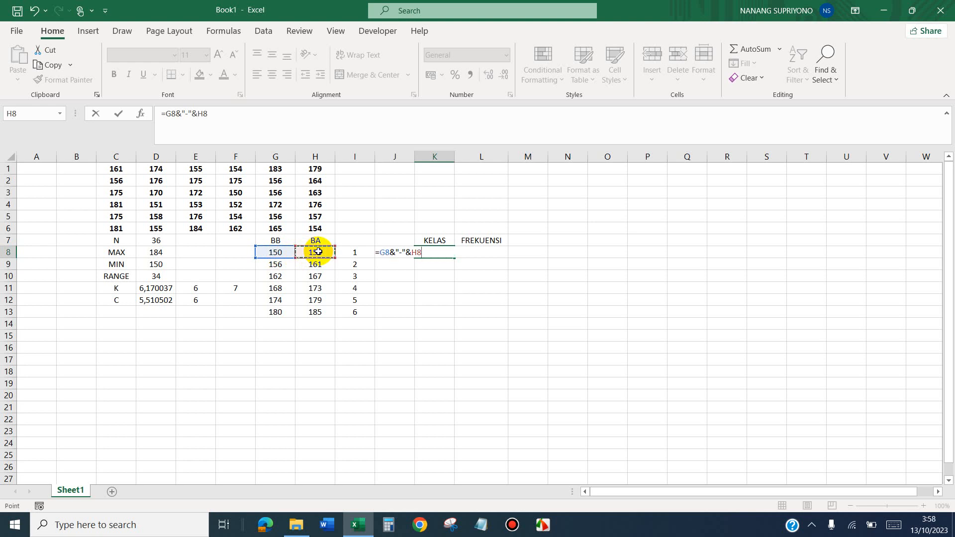
{"action": "key", "text": "Return"}
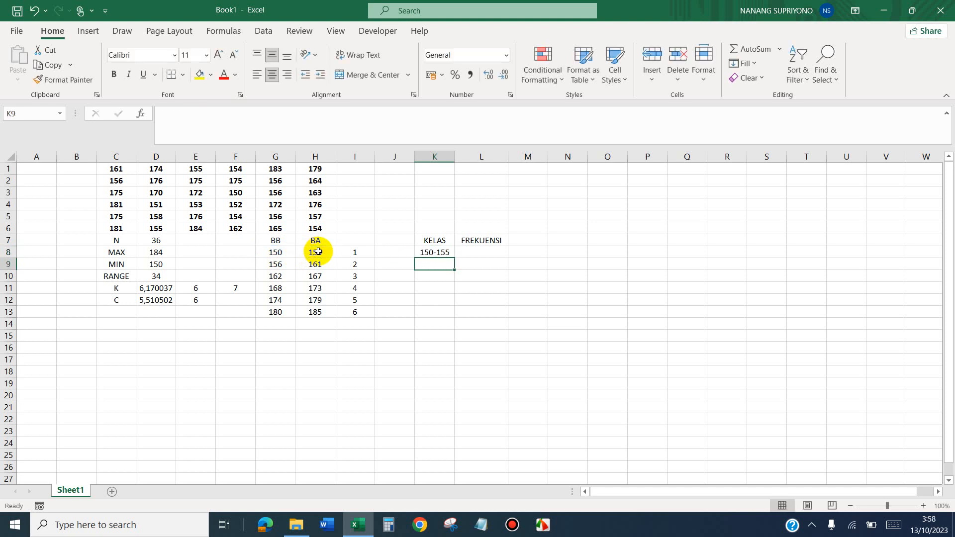
Fill the KELAS label formula from cell K8 down to K13, matching the six numbered classes
{"action": "left_click", "coordinate": [440, 254]}
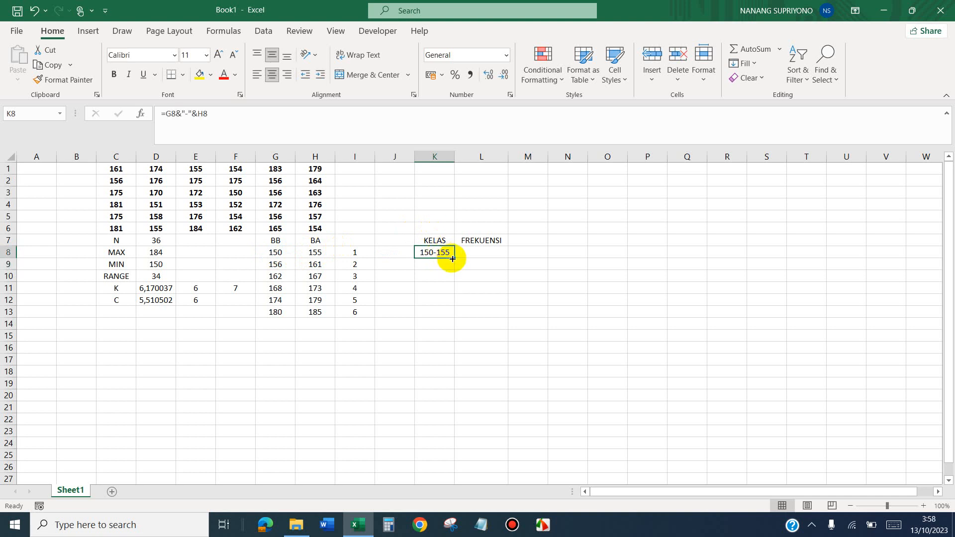
{"action": "left_click_drag", "start_coordinate": [454, 257], "coordinate": [445, 314]}
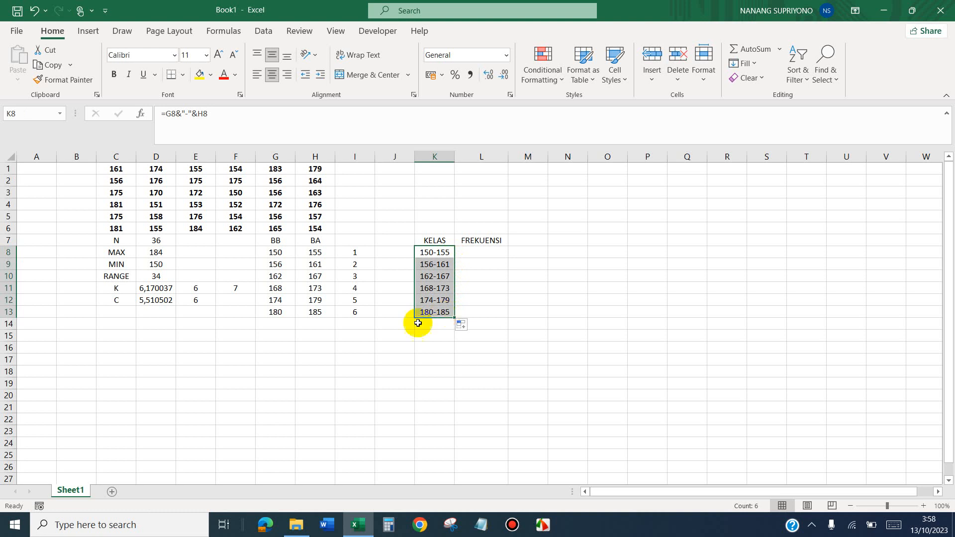
{"action": "left_click", "coordinate": [356, 315]}
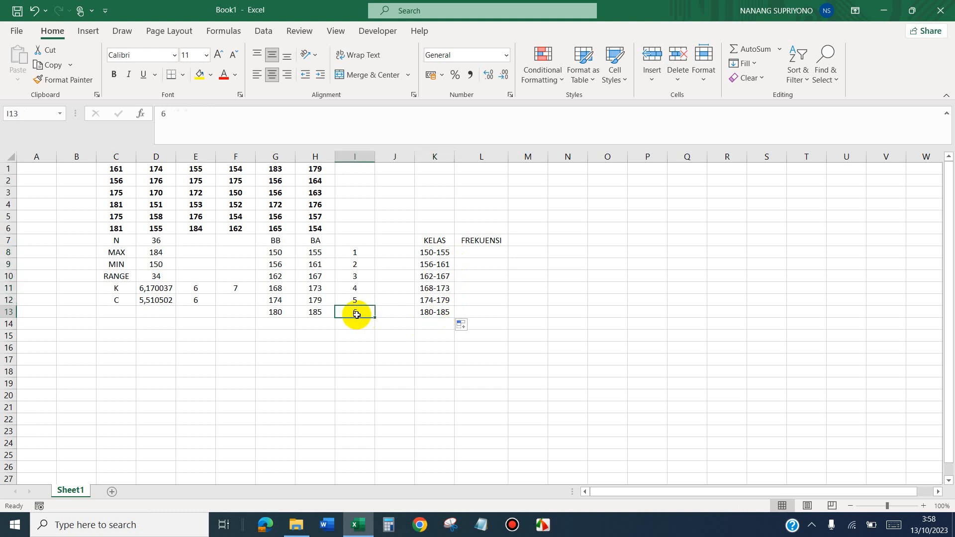
{"action": "left_click", "coordinate": [433, 312]}
Count the class frequencies in L8:L13 with the array formula =FREQUENCY(C1:H6;H8:H13), using the BA limits as bins
{"action": "left_click_drag", "start_coordinate": [477, 257], "coordinate": [474, 309]}
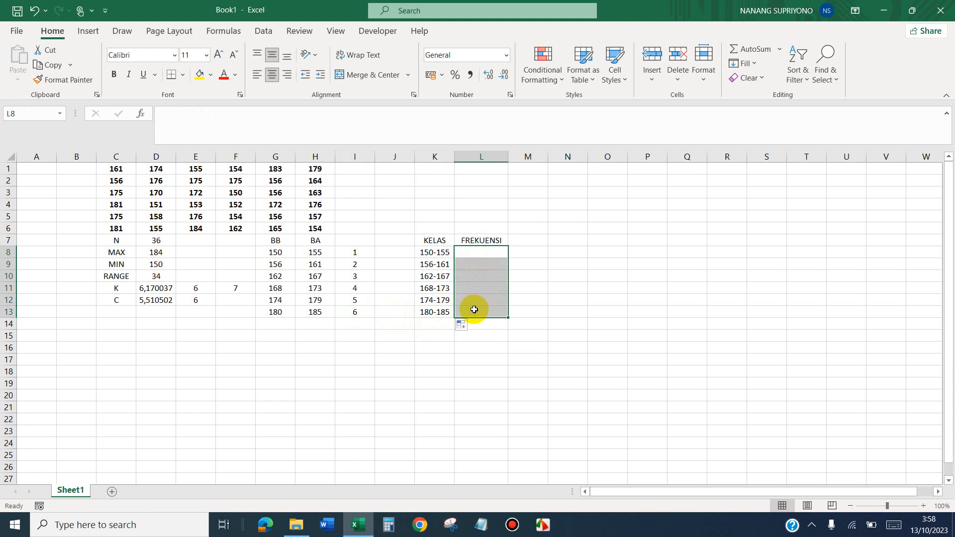
{"action": "type", "text": "=FRE"}
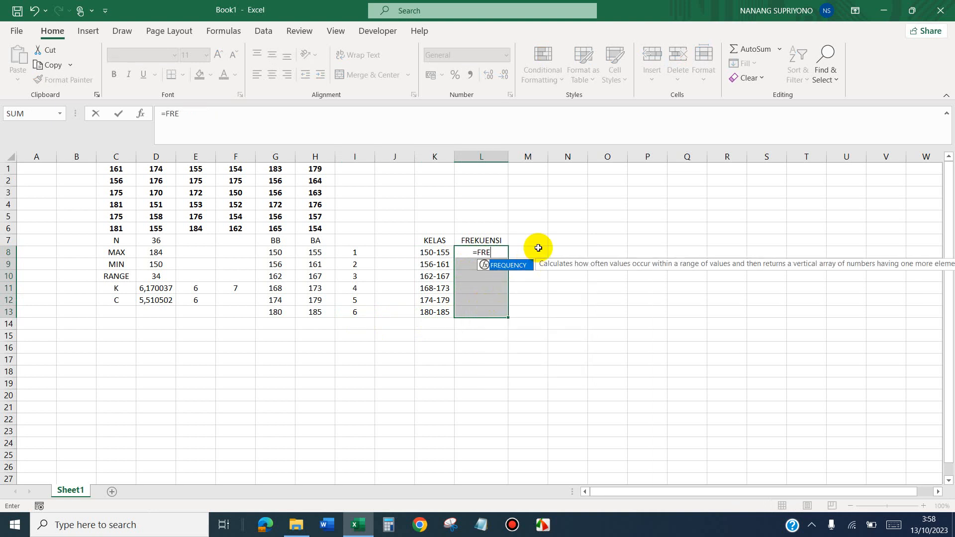
{"action": "double_click", "coordinate": [512, 265]}
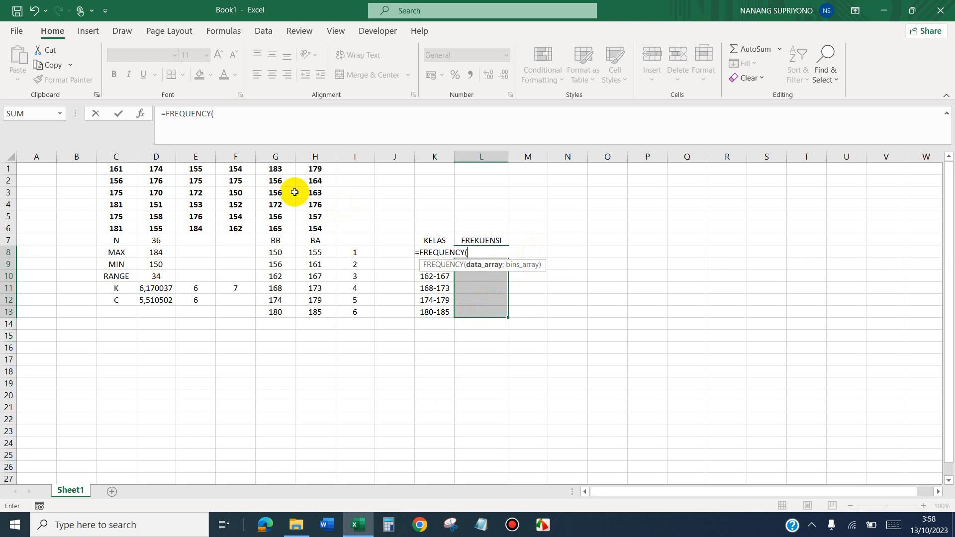
{"action": "left_click_drag", "start_coordinate": [118, 169], "coordinate": [310, 228]}
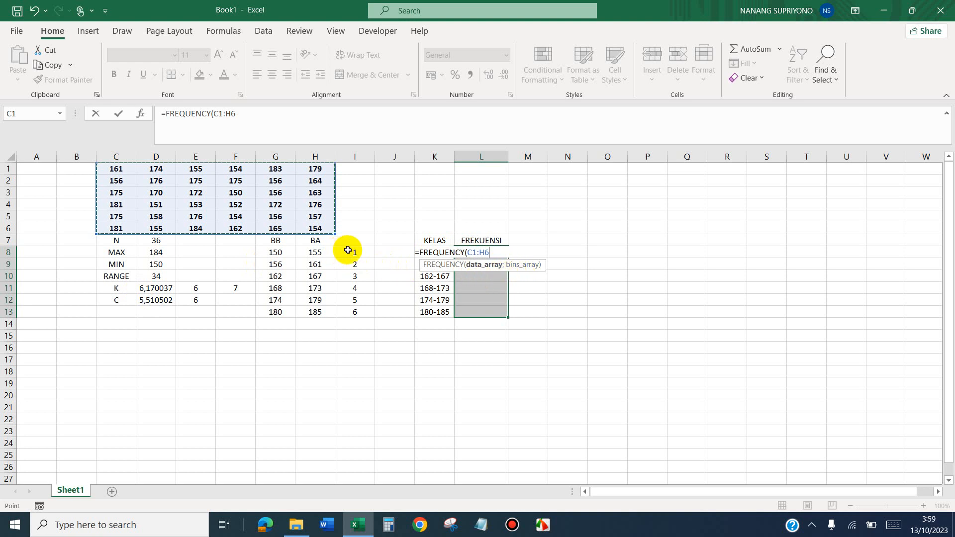
{"action": "type", "text": ";"}
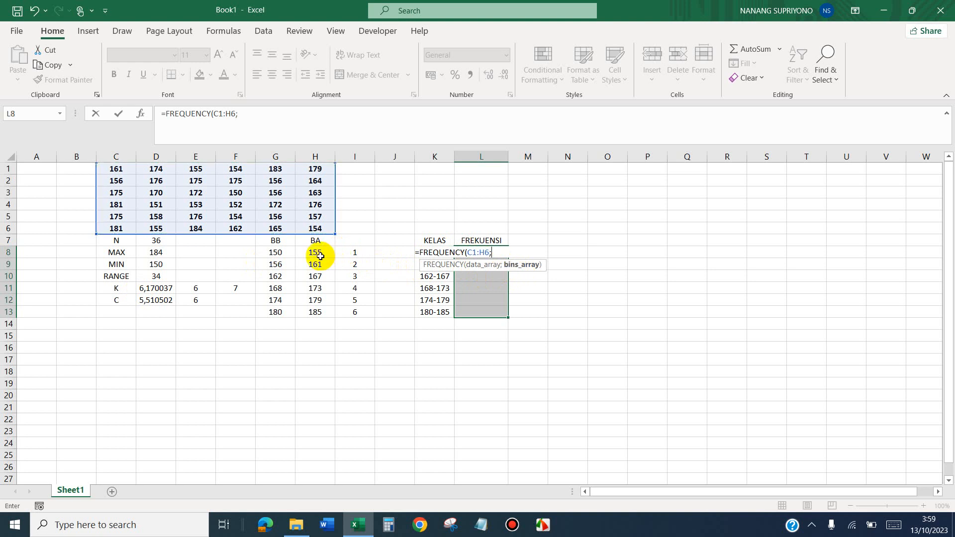
{"action": "left_click_drag", "start_coordinate": [315, 251], "coordinate": [315, 312]}
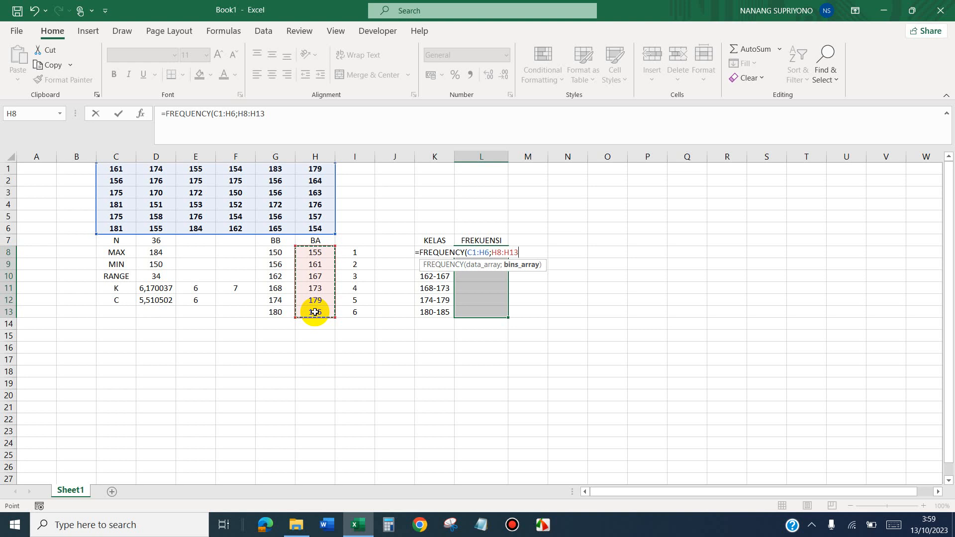
{"action": "type", "text": ")"}
{"action": "key", "text": "ctrl+shift+Return"}
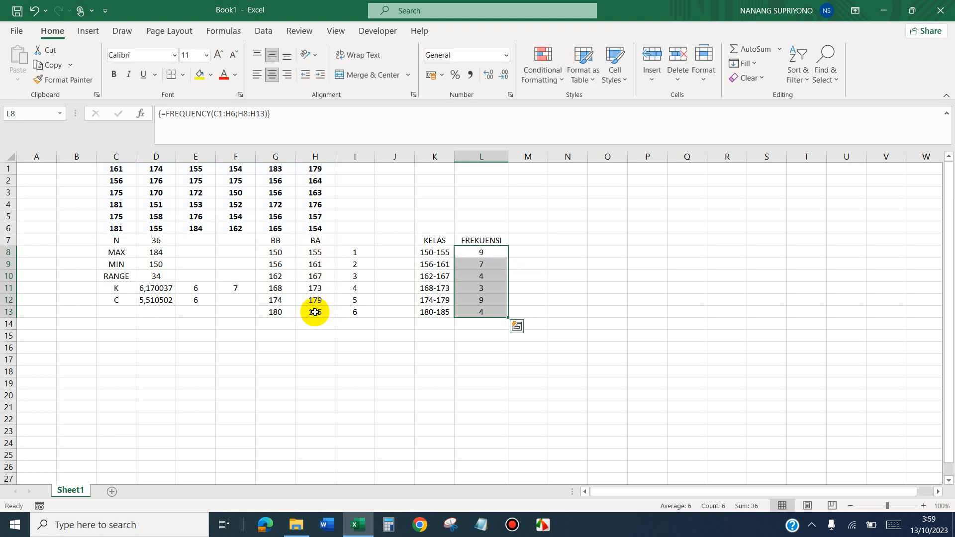
{"action": "left_click", "coordinate": [441, 373]}
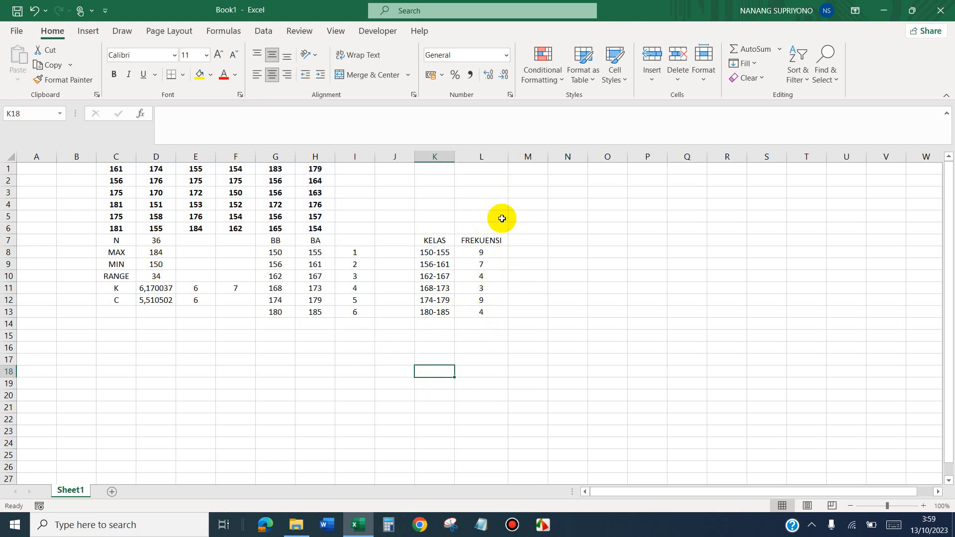
Label cell K14 JUMLAH and total the frequencies in L14 with the formula =SUM(L8:L13)
{"action": "left_click", "coordinate": [438, 328]}
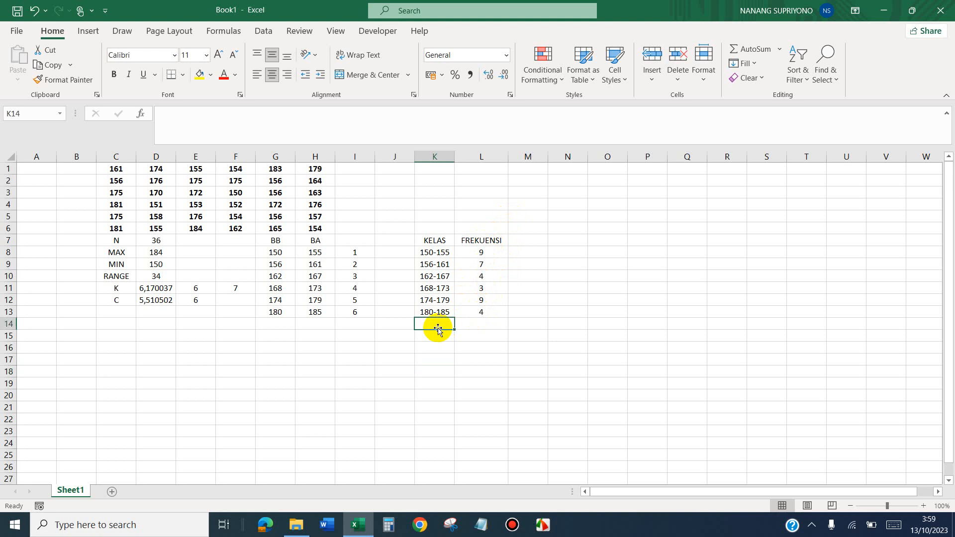
{"action": "scroll", "coordinate": [438, 328], "scroll_direction": "down", "scroll_amount": 3}
{"action": "type", "text": "UMLAH"}
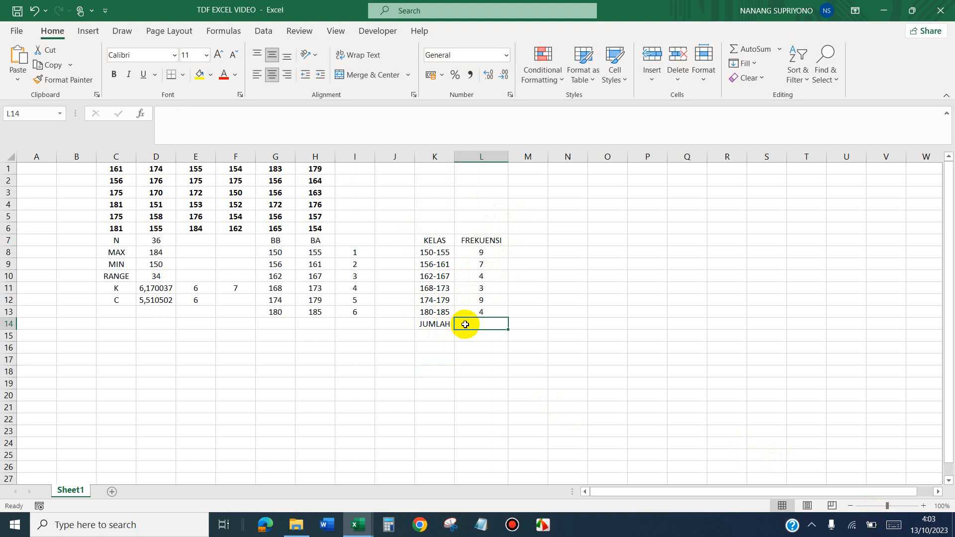
{"action": "type", "text": "="}
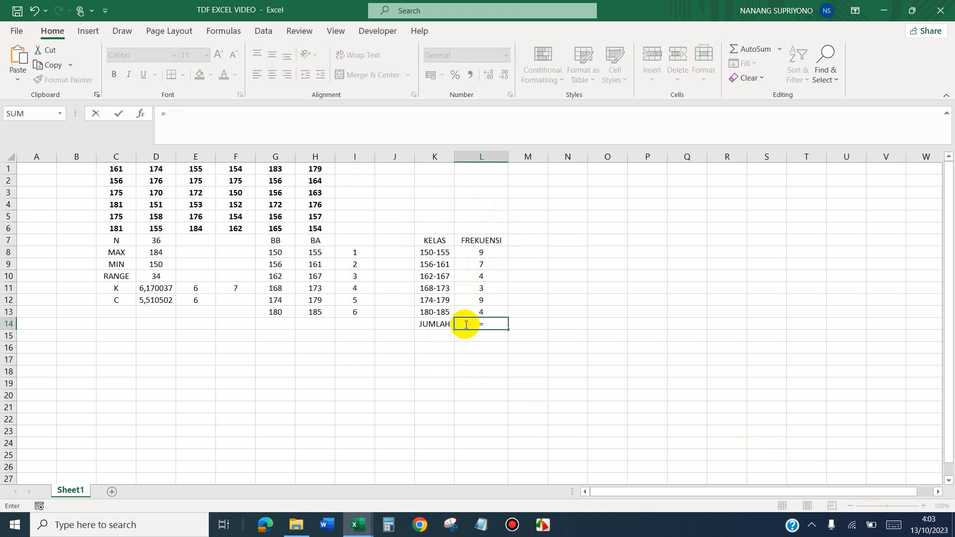
{"action": "type", "text": "SUM"}
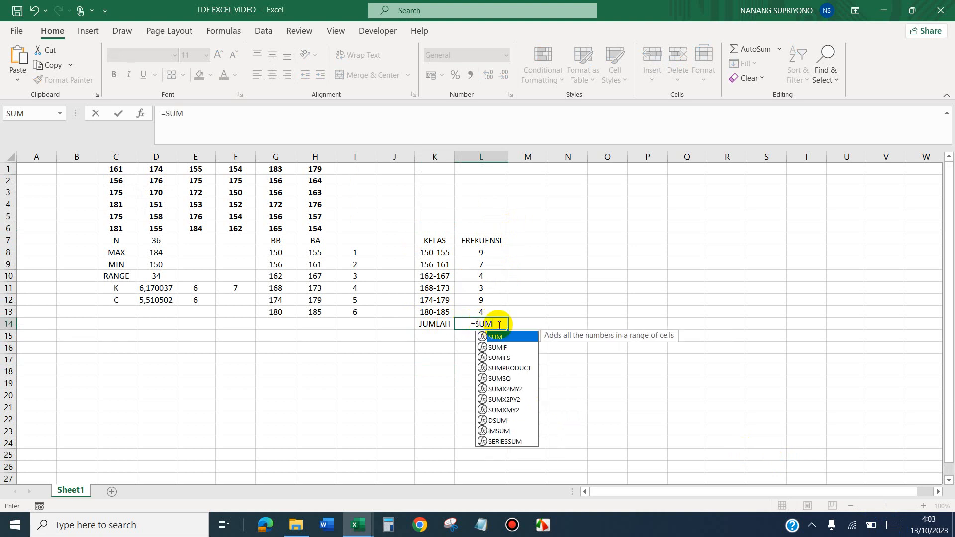
{"action": "double_click", "coordinate": [501, 339]}
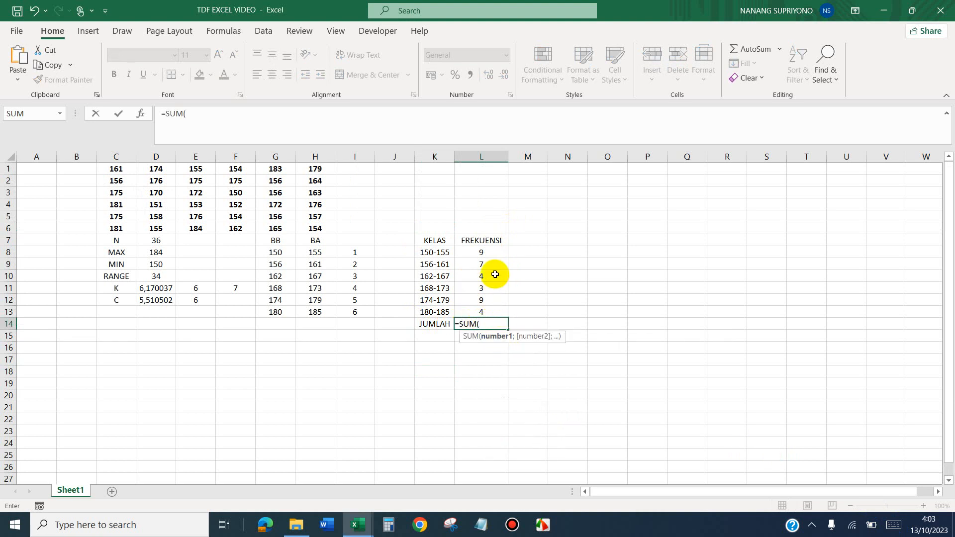
{"action": "left_click", "coordinate": [481, 253]}
{"action": "left_click_drag", "start_coordinate": [481, 256], "coordinate": [481, 309]}
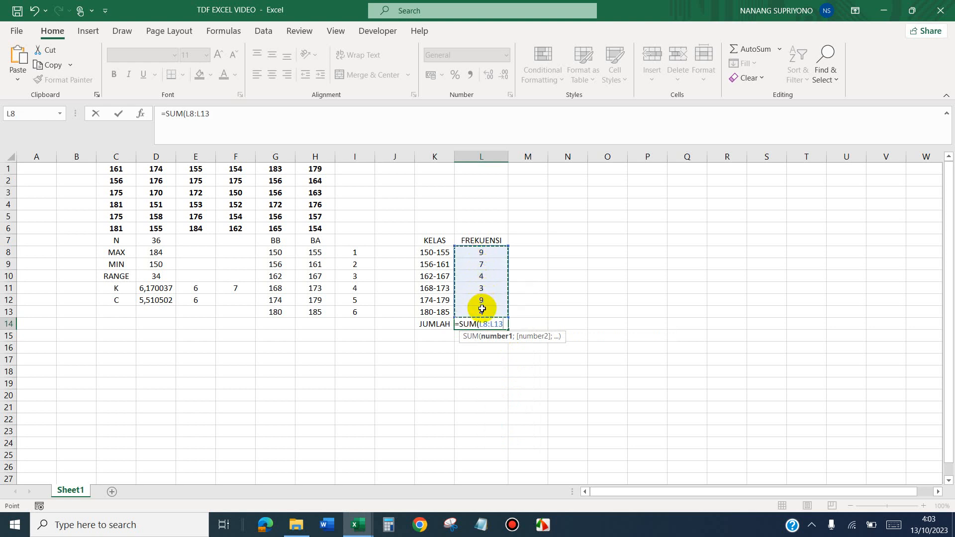
{"action": "type", "text": ")"}
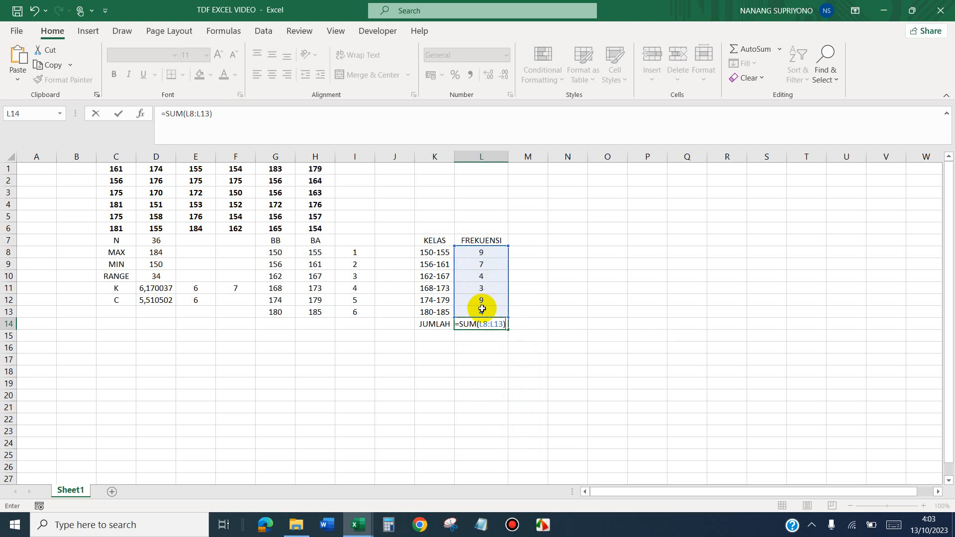
{"action": "key", "text": "Return"}
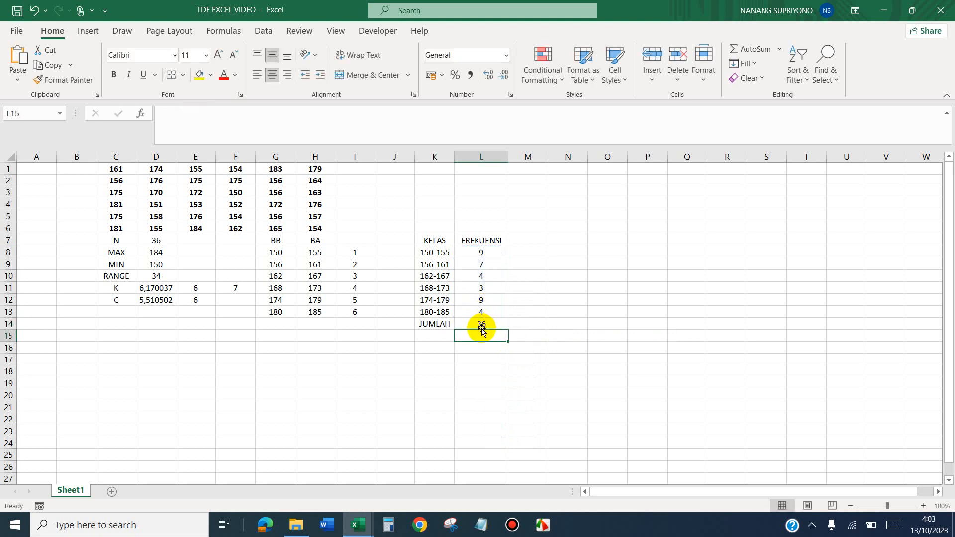
Compare the frequency total in L14 with the data count N in D7
{"action": "left_click", "coordinate": [482, 324]}
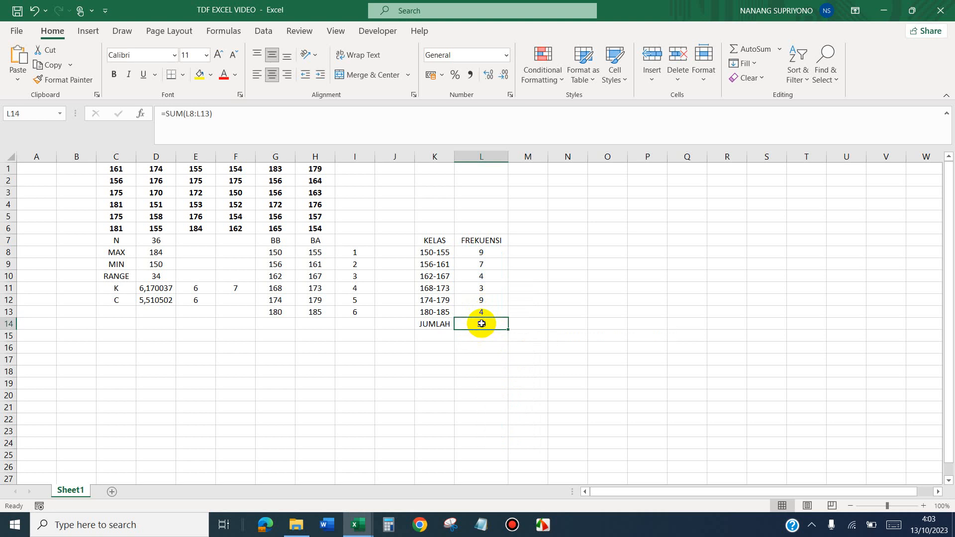
{"action": "left_click", "coordinate": [155, 240]}
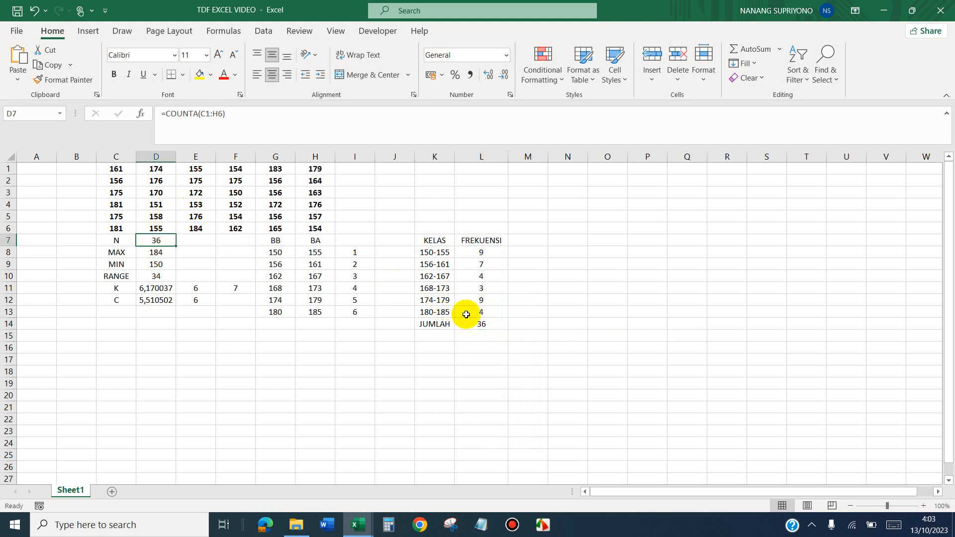
{"action": "left_click", "coordinate": [479, 323]}
Apply all borders to the frequency table in K7:L14
{"action": "left_click_drag", "start_coordinate": [432, 241], "coordinate": [473, 324]}
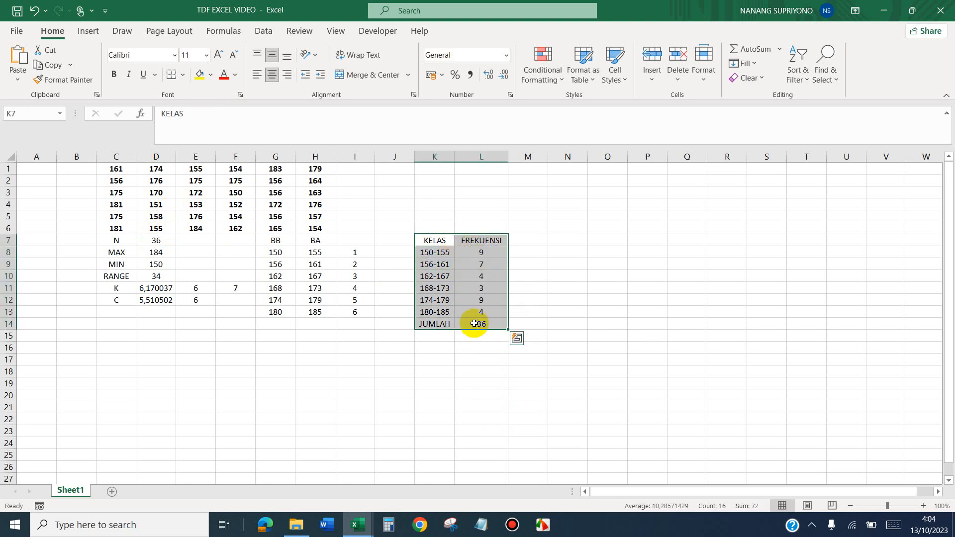
{"action": "left_click", "coordinate": [183, 75]}
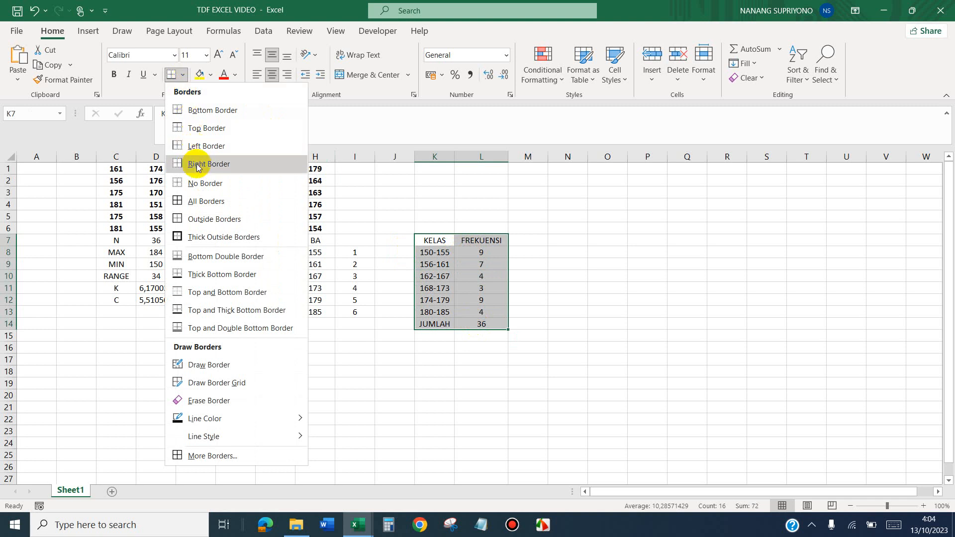
{"action": "left_click", "coordinate": [204, 205]}
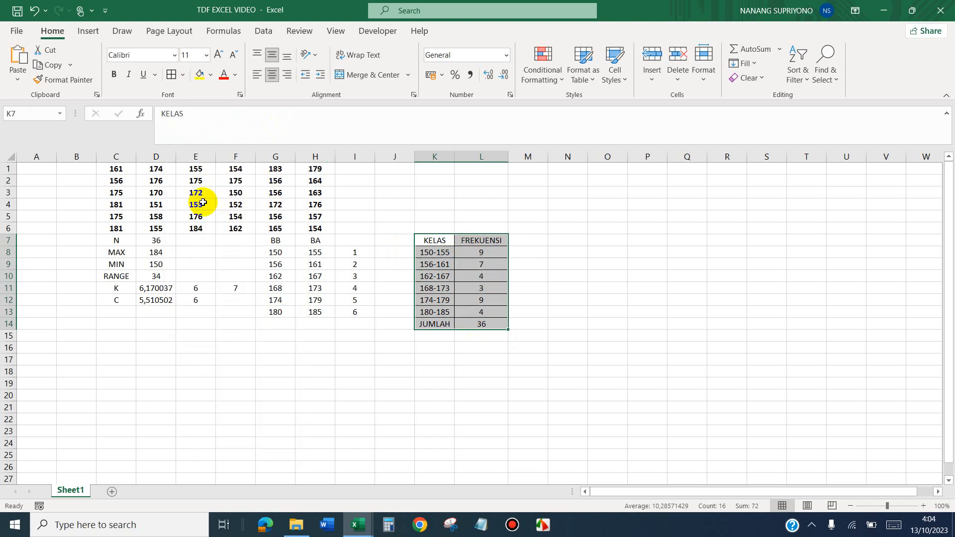
{"action": "left_click", "coordinate": [462, 346]}
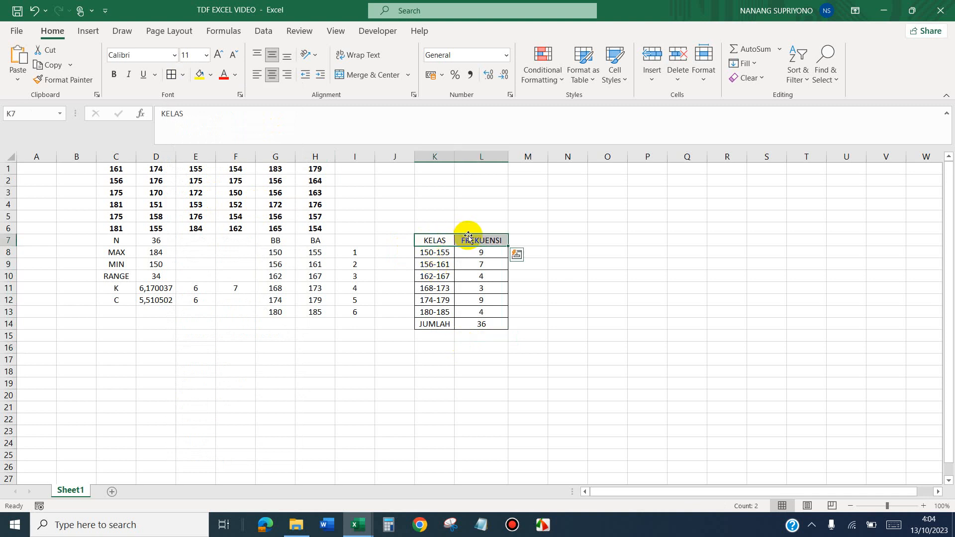
Make the header row K7:L7 and the JUMLAH row K14:L14 bold
{"action": "key", "text": "ctrl+b"}
{"action": "left_click_drag", "start_coordinate": [434, 321], "coordinate": [466, 324]}
{"action": "key", "text": "ctrl+b"}
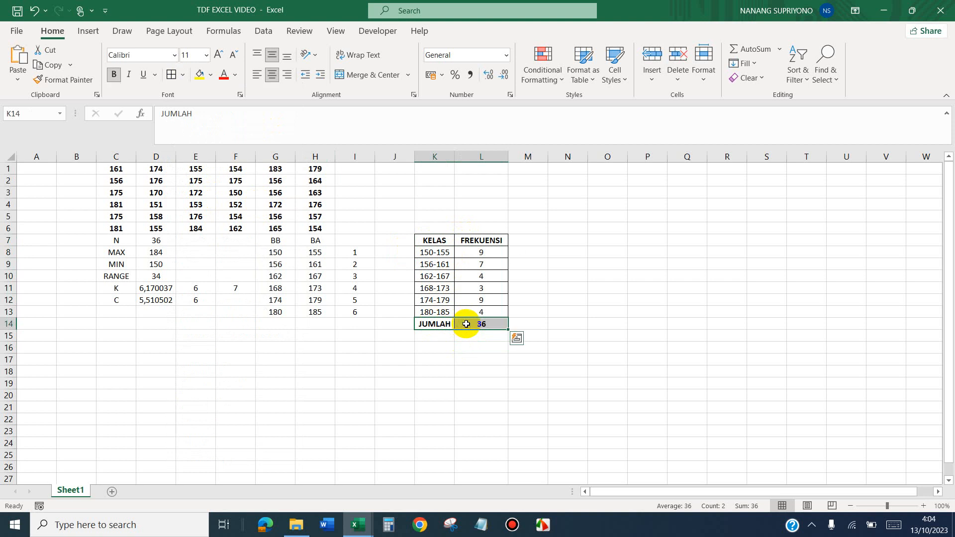
{"action": "left_click", "coordinate": [466, 396]}
Fill the header row K7:L7 and the JUMLAH row K14:L14 with light gold
{"action": "left_click_drag", "start_coordinate": [425, 240], "coordinate": [470, 240]}
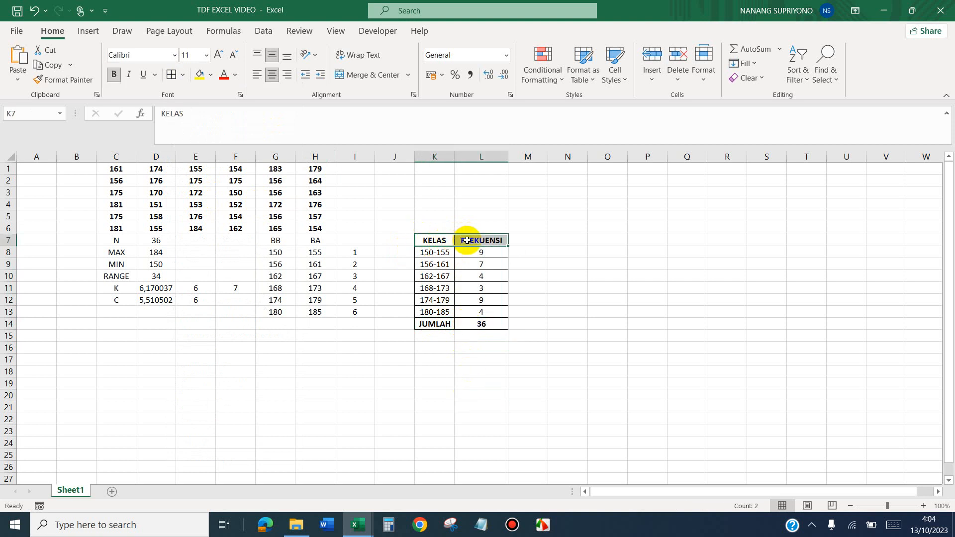
{"action": "left_click", "coordinate": [211, 75]}
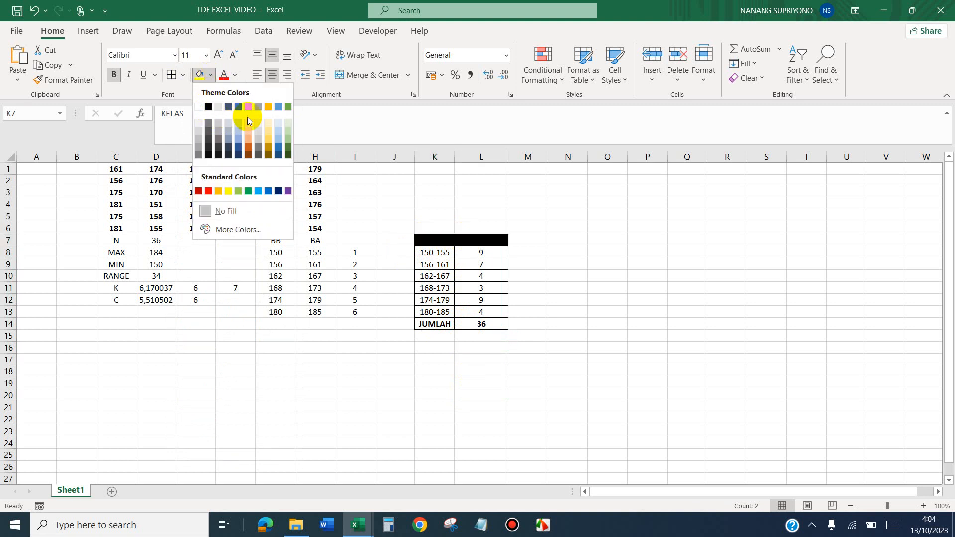
{"action": "left_click", "coordinate": [270, 145]}
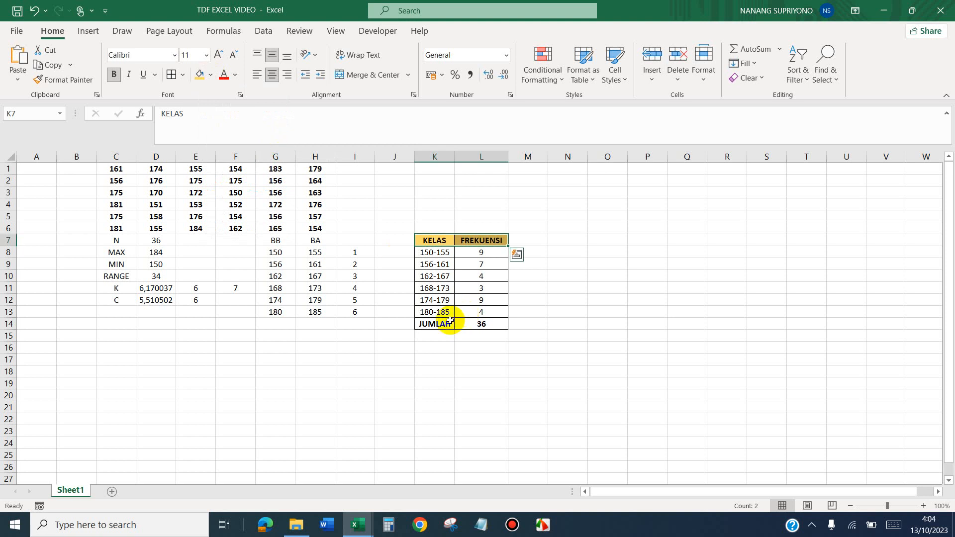
{"action": "left_click_drag", "start_coordinate": [440, 324], "coordinate": [479, 324]}
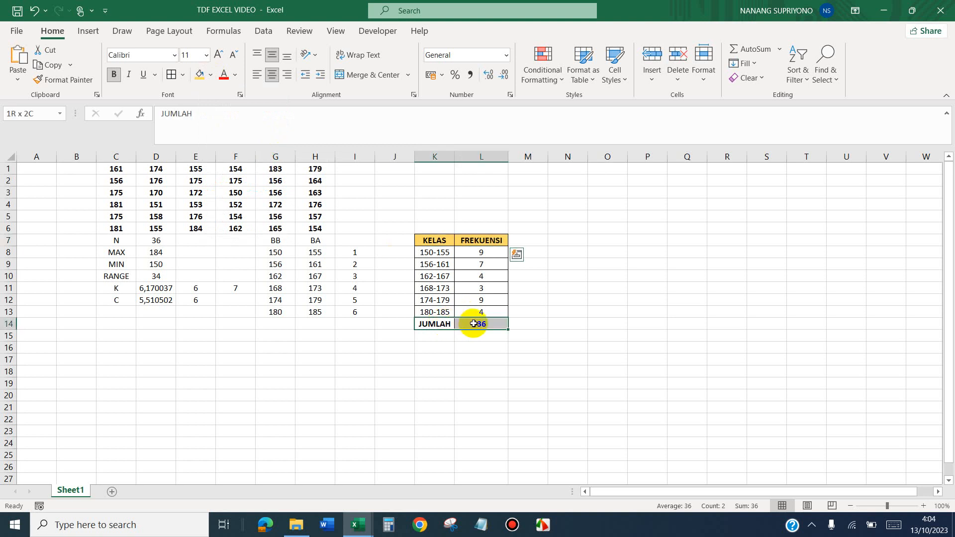
{"action": "left_click", "coordinate": [199, 74]}
{"action": "left_click", "coordinate": [465, 374]}
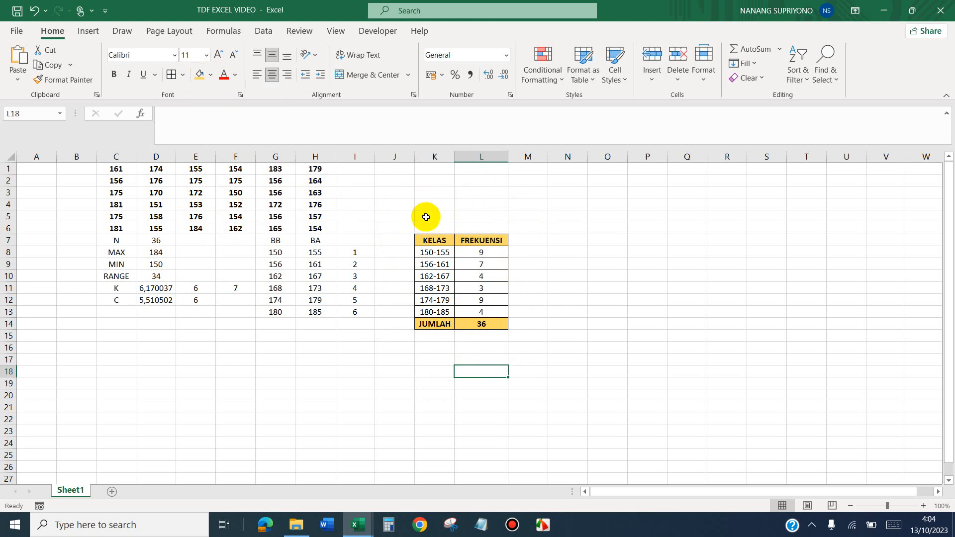
Enter the table title TDF TINGGI BADAN in cell K5
{"action": "mouse_move", "coordinate": [427, 217]}
{"action": "left_mouse_down"}
{"action": "mouse_move", "coordinate": [474, 219]}
{"action": "mouse_move", "coordinate": [444, 219]}
{"action": "left_mouse_up"}
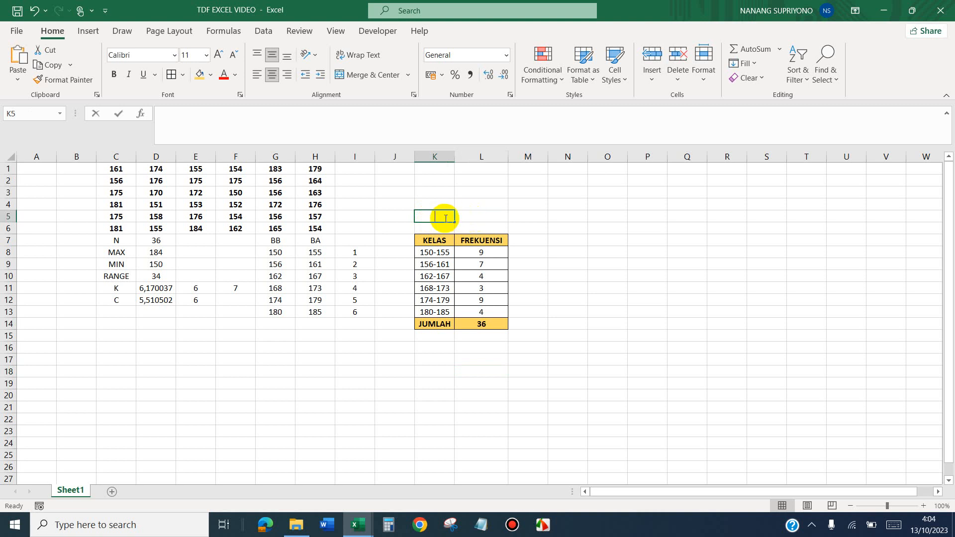
{"action": "type", "text": "TDF T"}
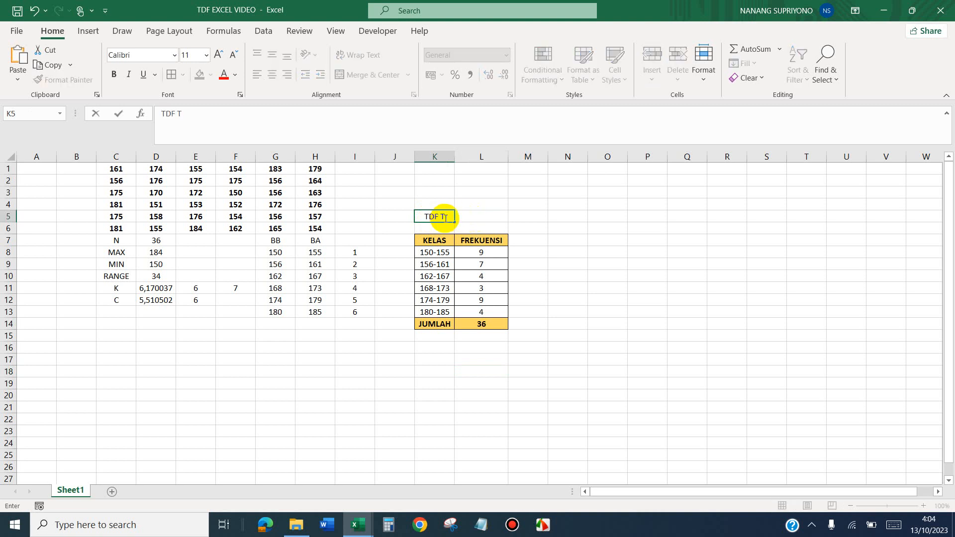
{"action": "type", "text": "INGGI BADAN"}
{"action": "left_click", "coordinate": [530, 214]}
Merge and center the title across K5:L5, make it bold and give it the same light gold fill as the header
{"action": "left_click", "coordinate": [440, 217]}
{"action": "left_click_drag", "start_coordinate": [440, 217], "coordinate": [473, 214]}
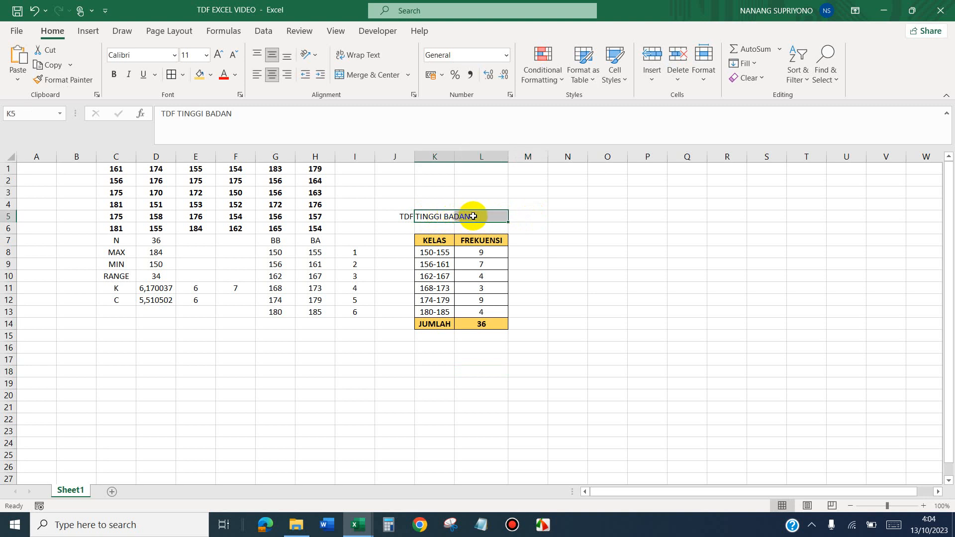
{"action": "left_click", "coordinate": [377, 81]}
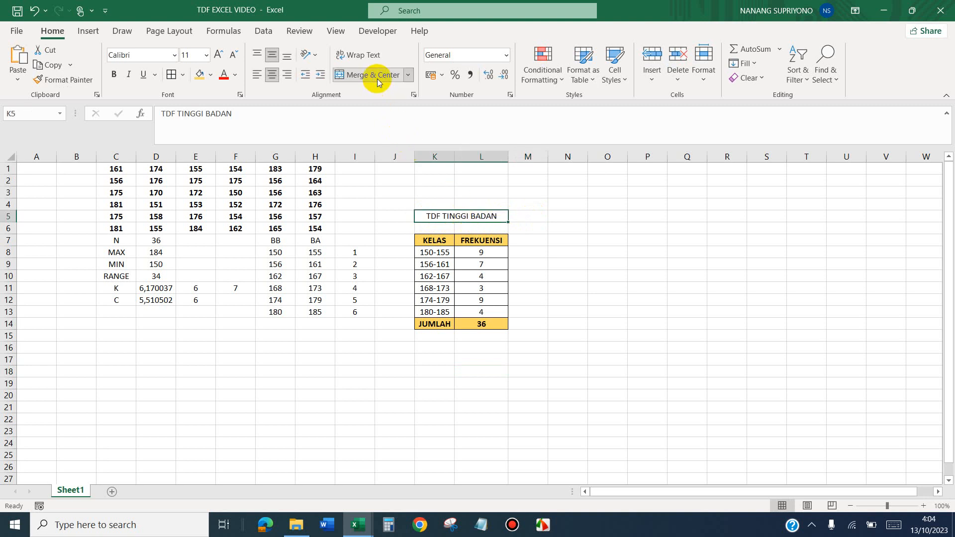
{"action": "key", "text": "ctrl+b"}
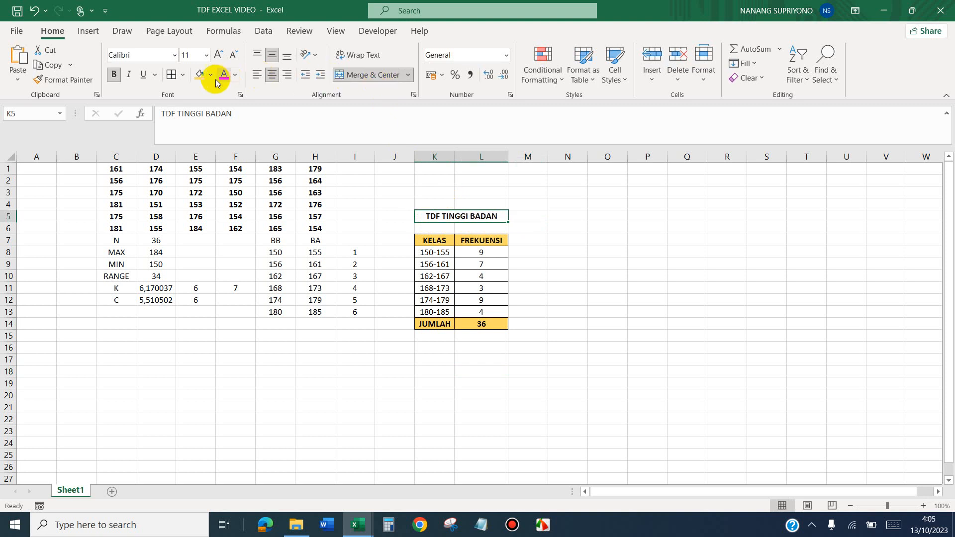
{"action": "left_click", "coordinate": [199, 74]}
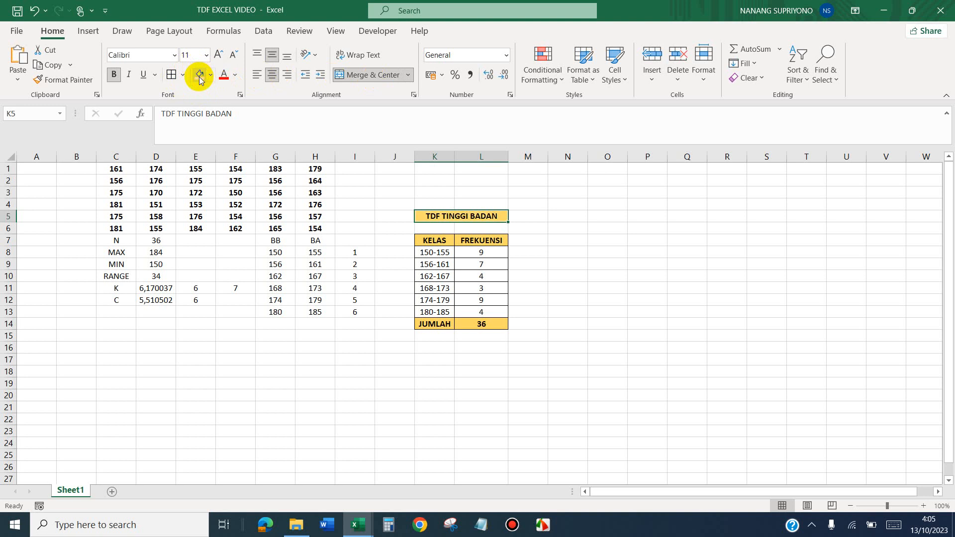
{"action": "left_click", "coordinate": [592, 286]}
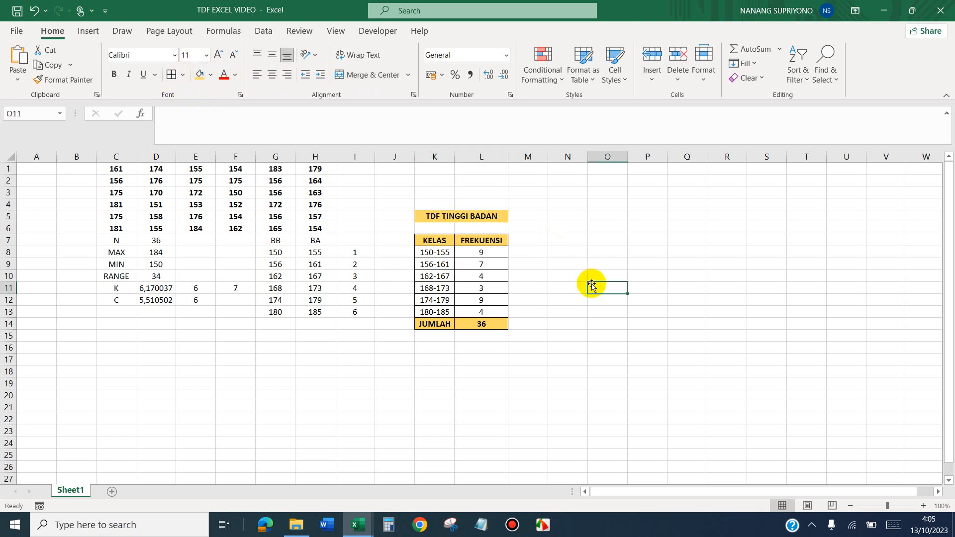